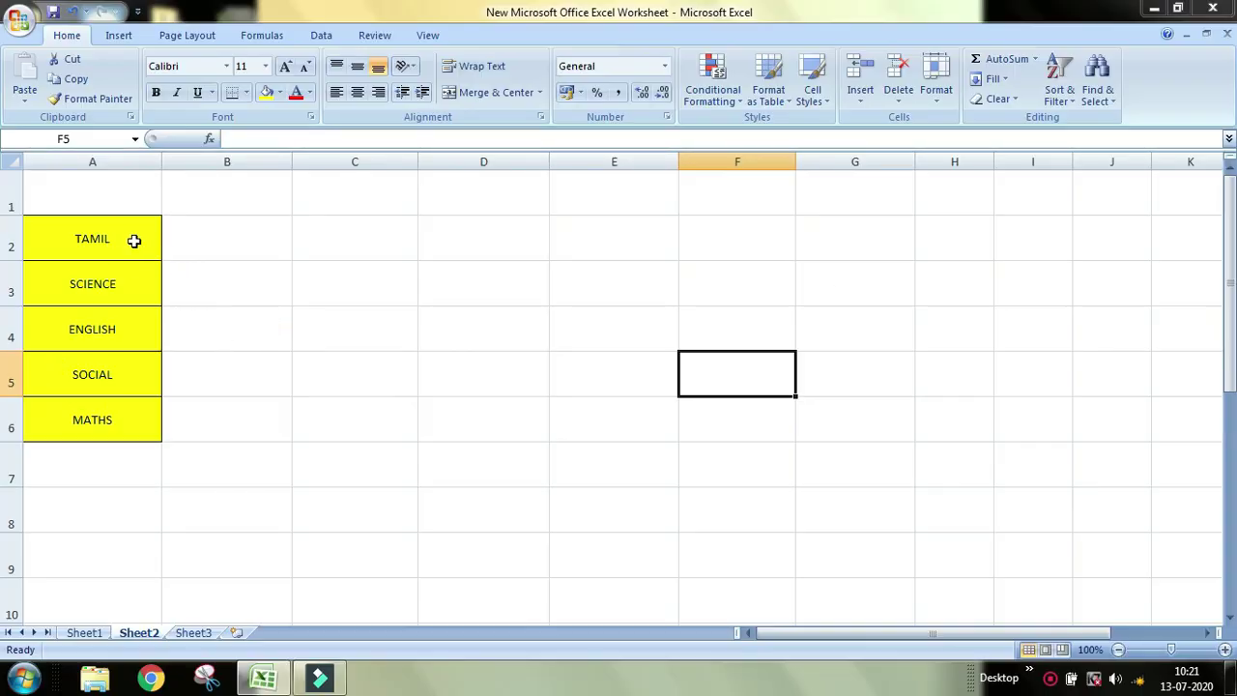
Step: Try several selections of the subject cells in column A and along row 2
drag(138, 232, 122, 415)
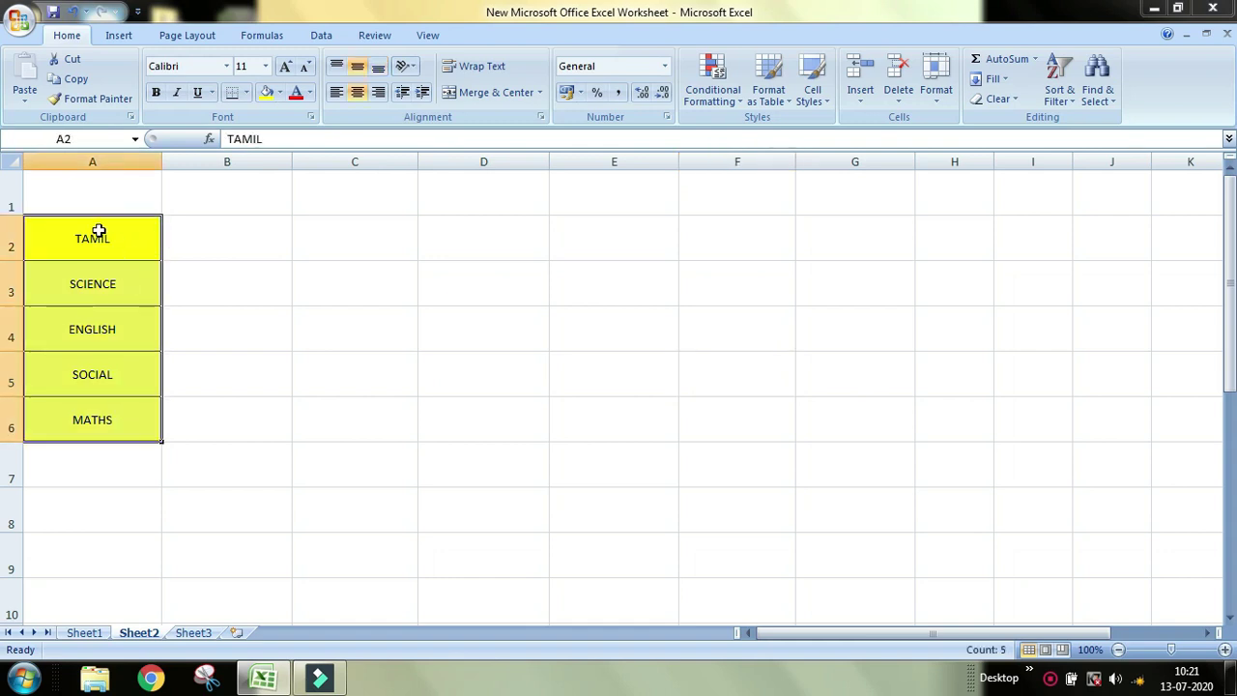
drag(90, 229, 103, 400)
drag(84, 238, 636, 246)
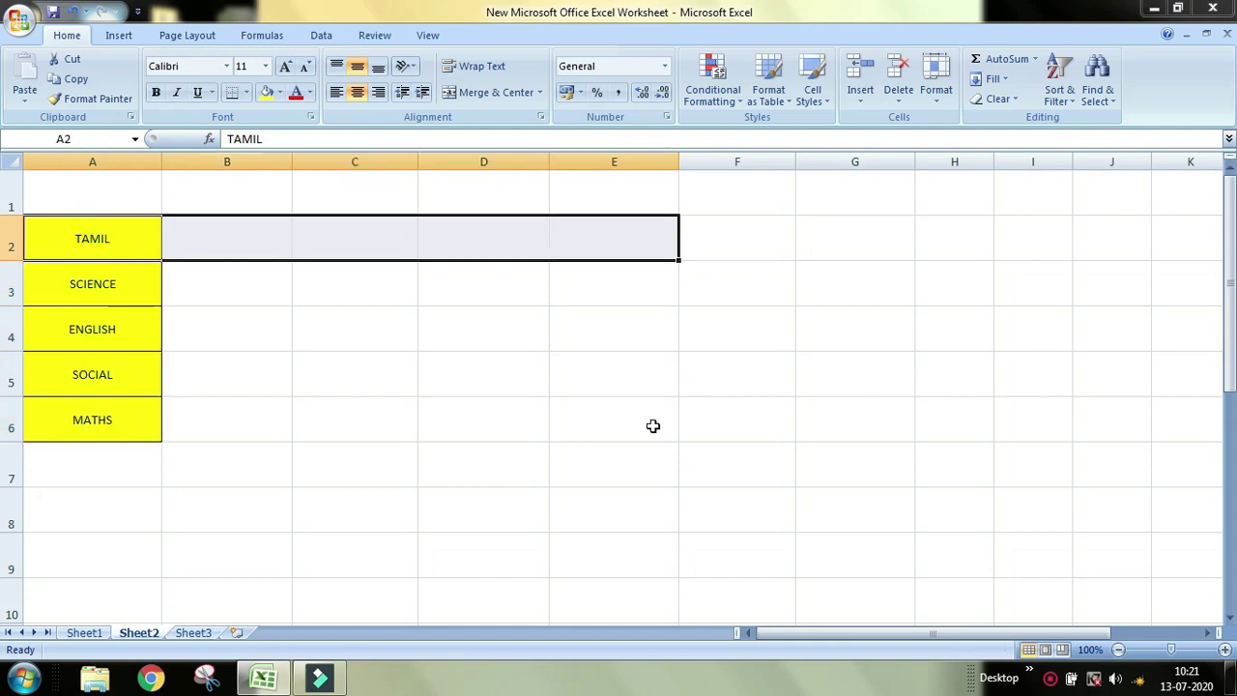
drag(106, 228, 110, 437)
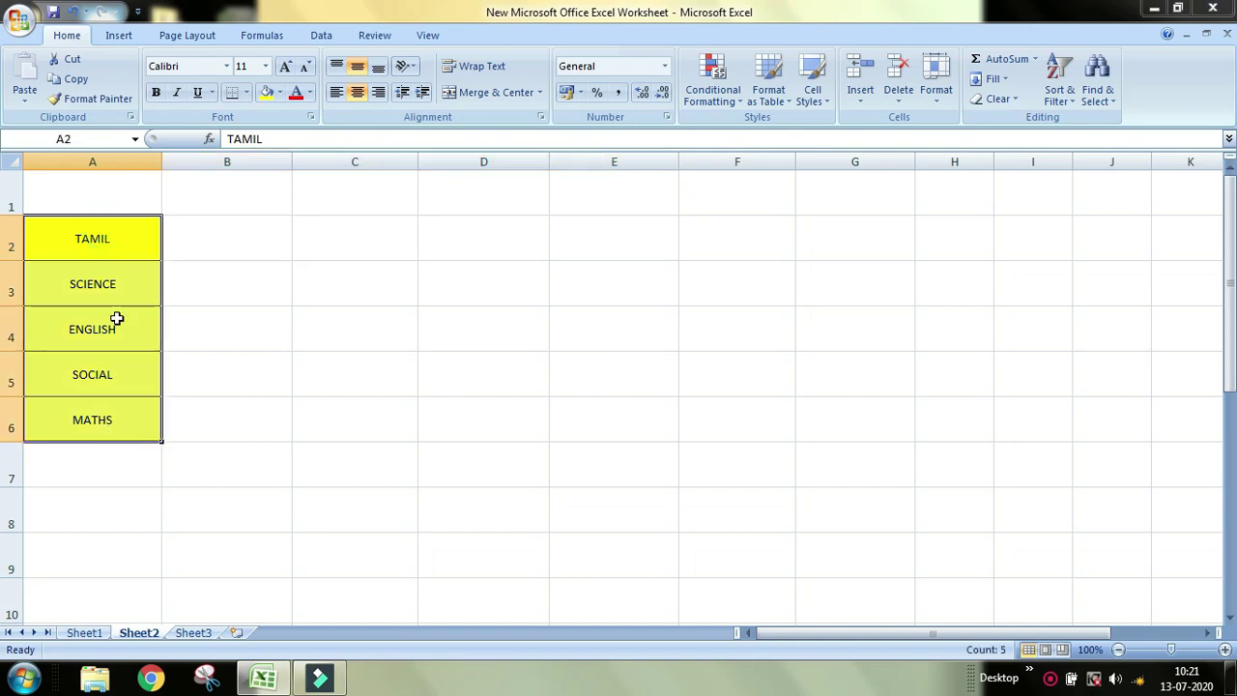
drag(119, 229, 652, 254)
drag(90, 283, 71, 324)
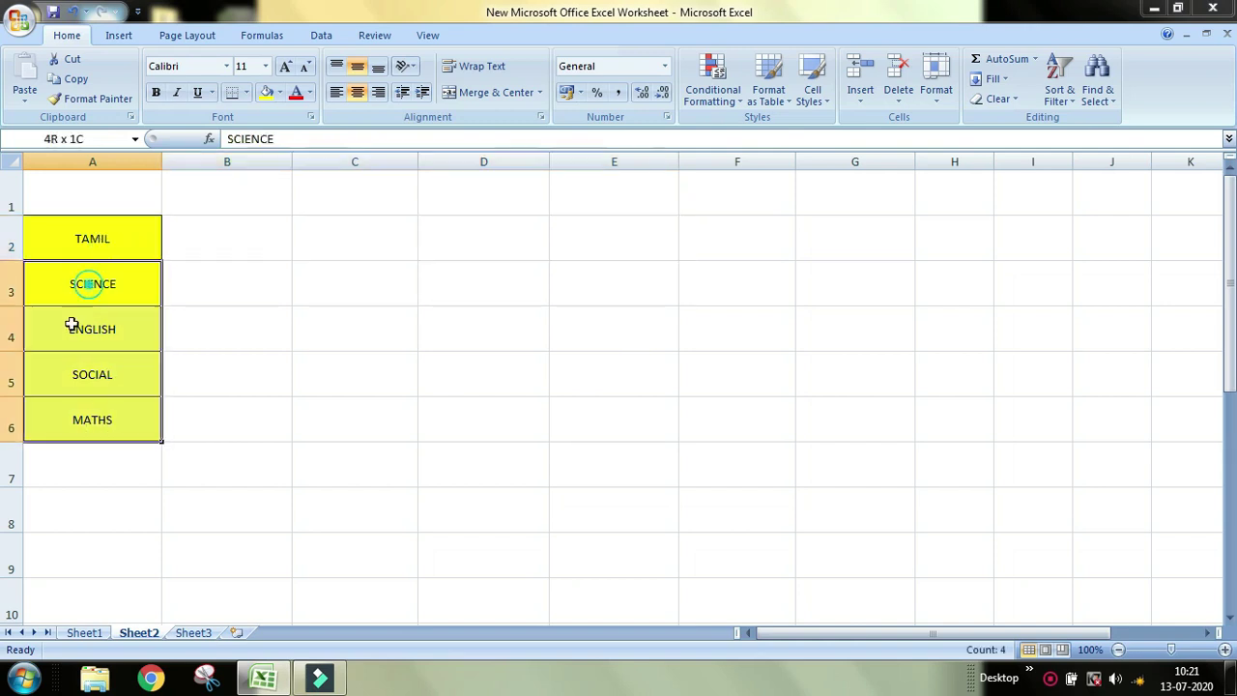
drag(79, 246, 566, 236)
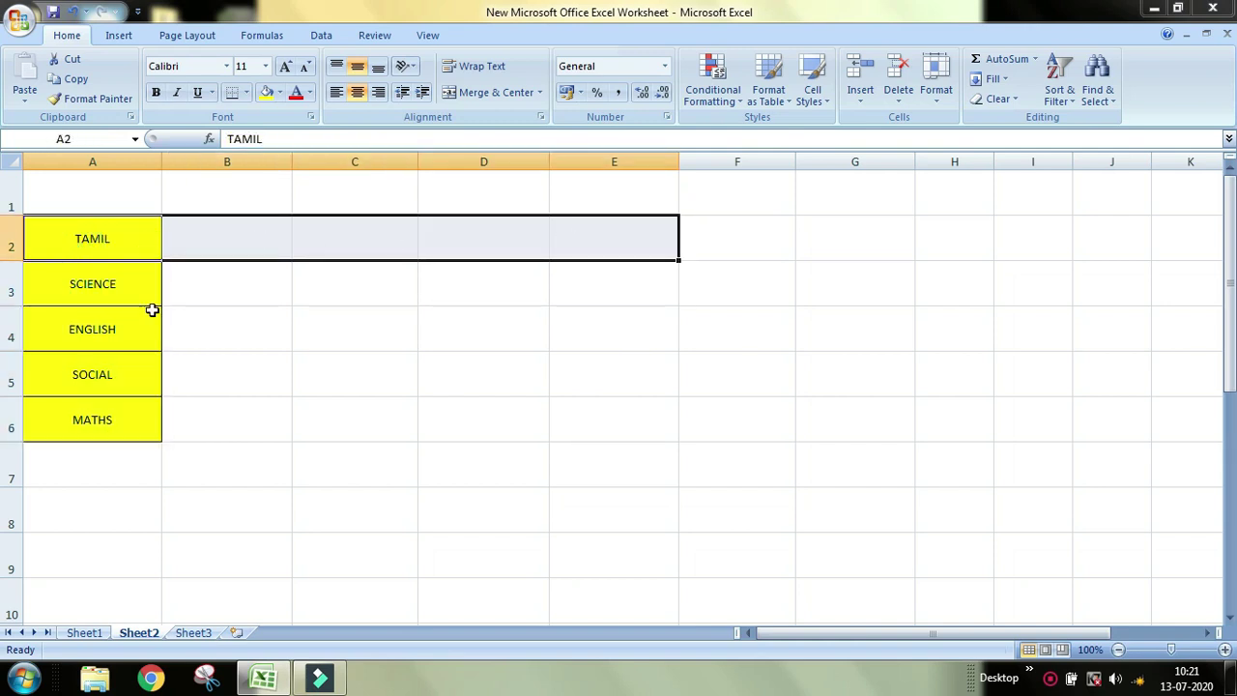
click(93, 232)
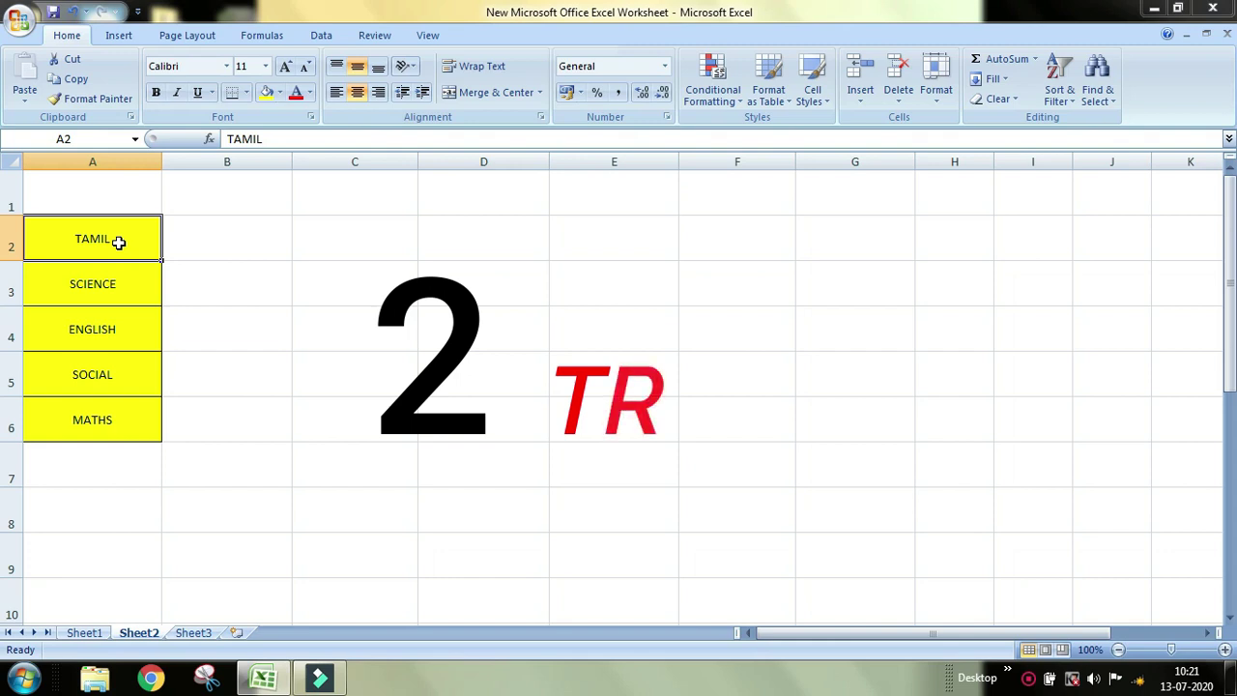
drag(119, 243, 114, 426)
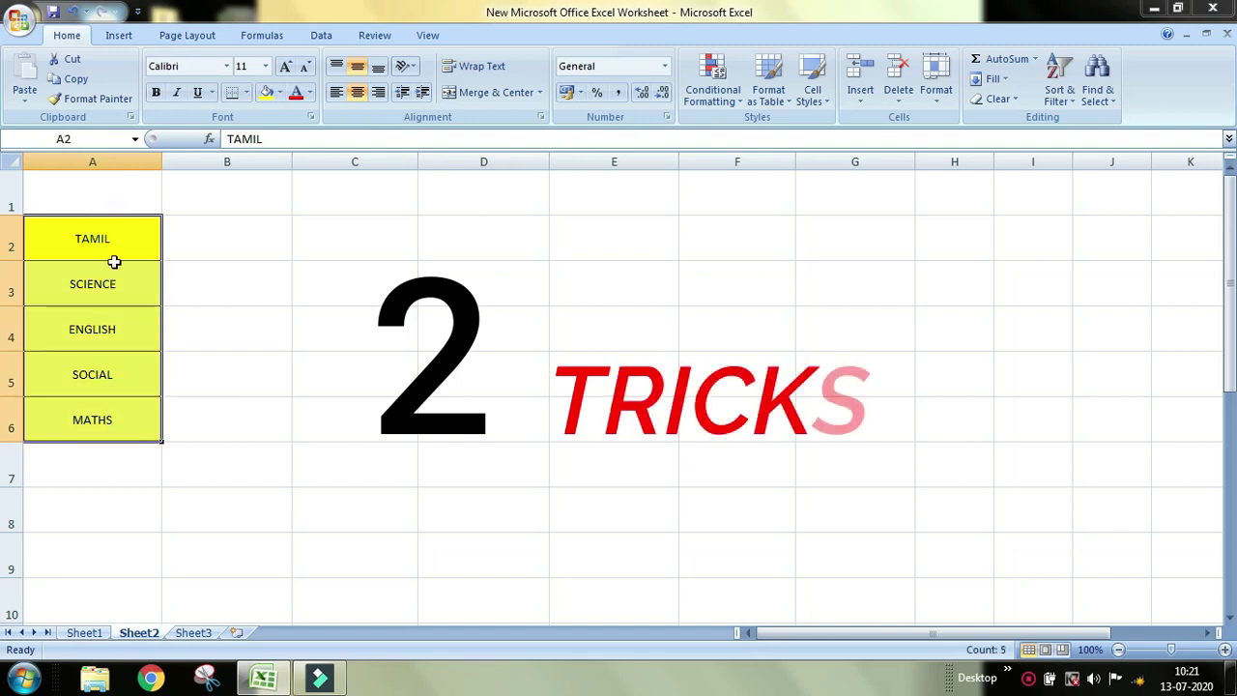
drag(111, 256, 358, 263)
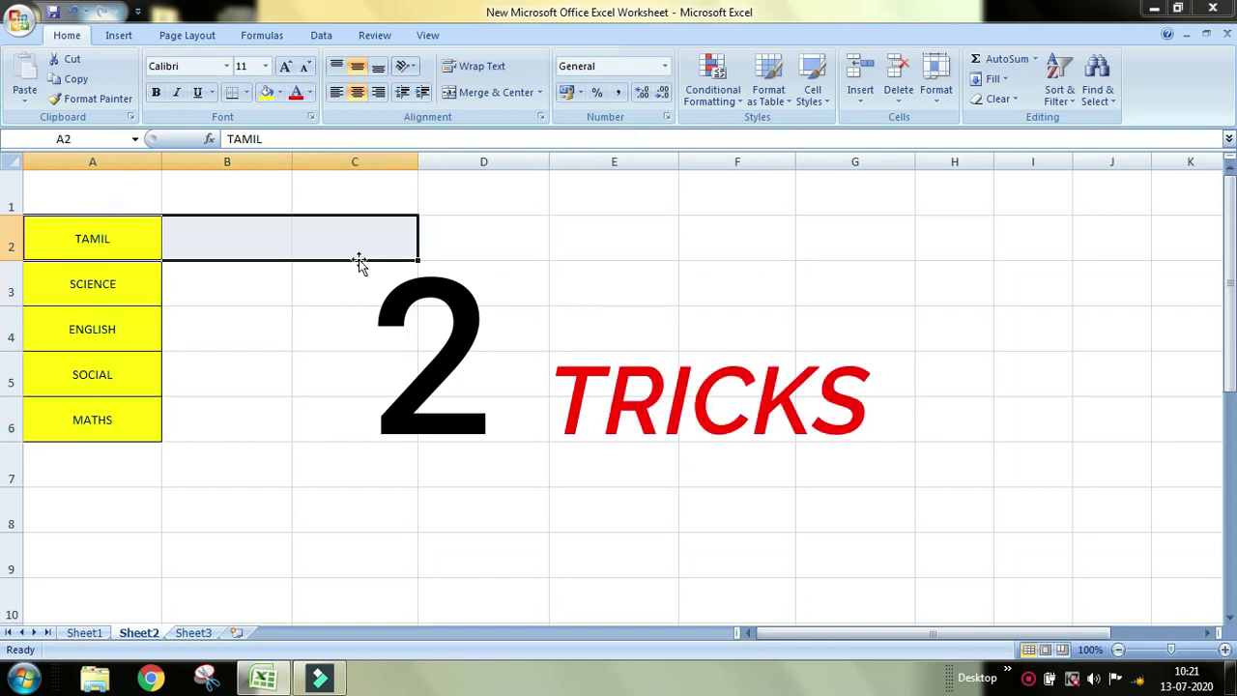
click(368, 244)
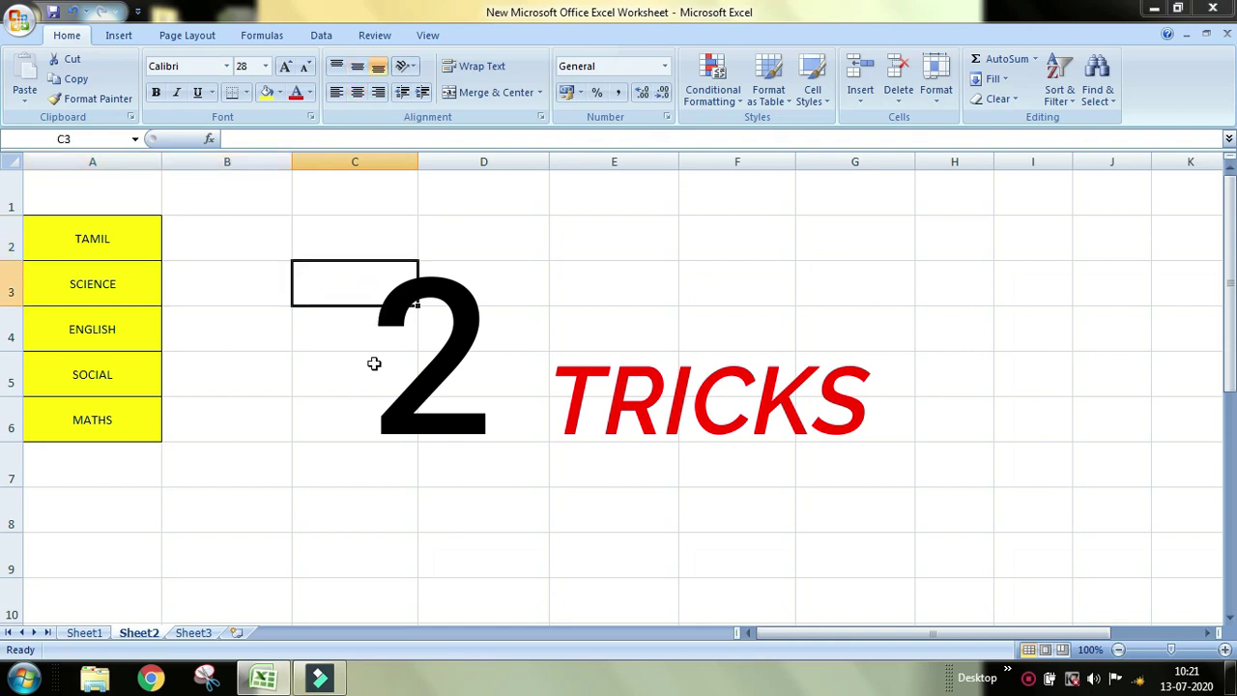
drag(369, 259, 382, 435)
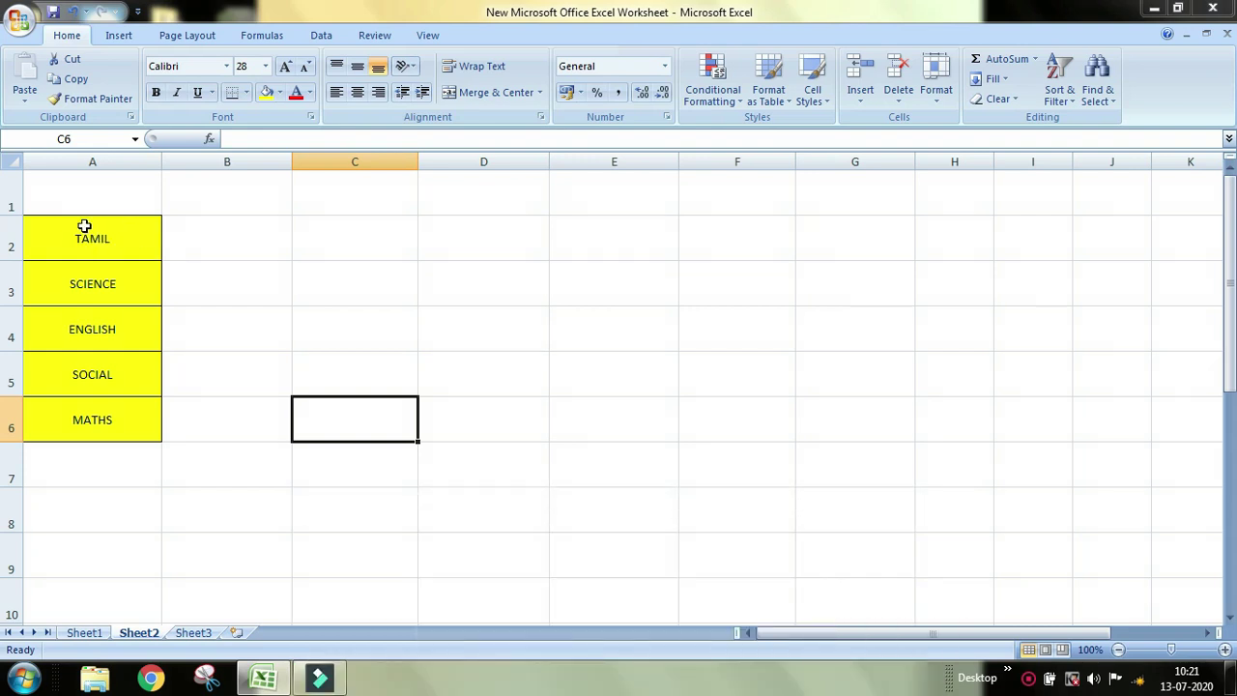
Step: Select the five subjects in A2:A6, TAMIL through MATHS
drag(84, 225, 106, 417)
drag(113, 238, 127, 412)
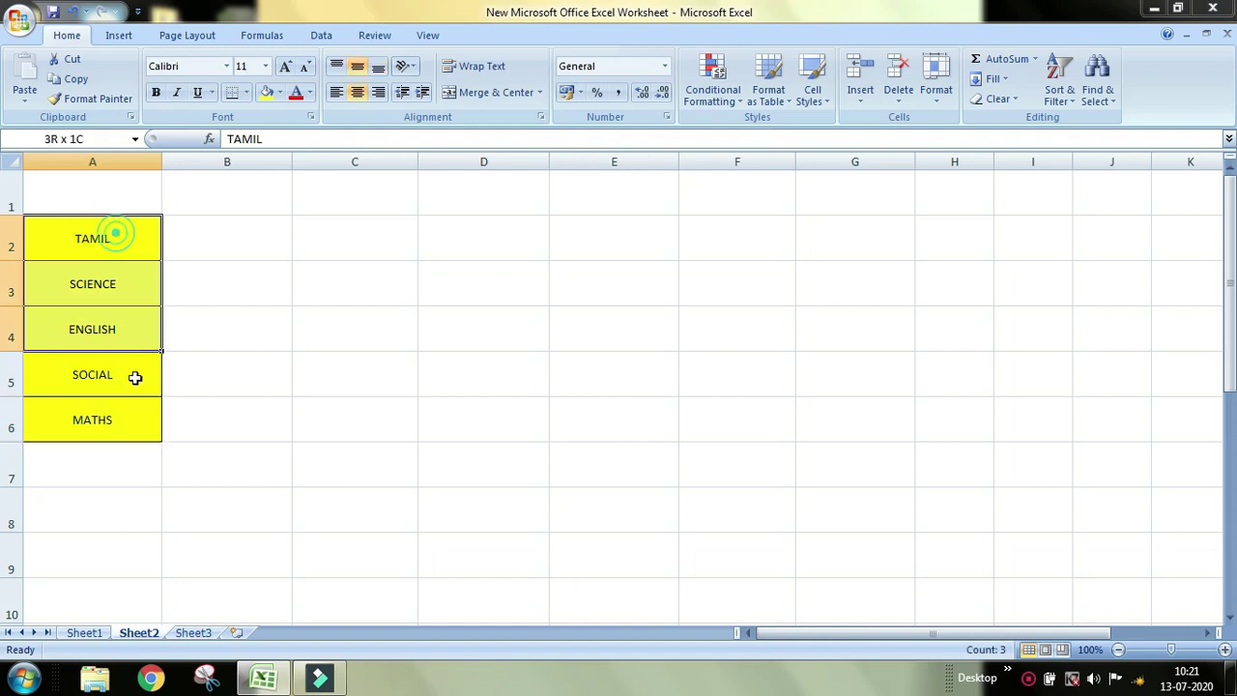
click(135, 235)
click(124, 281)
click(110, 323)
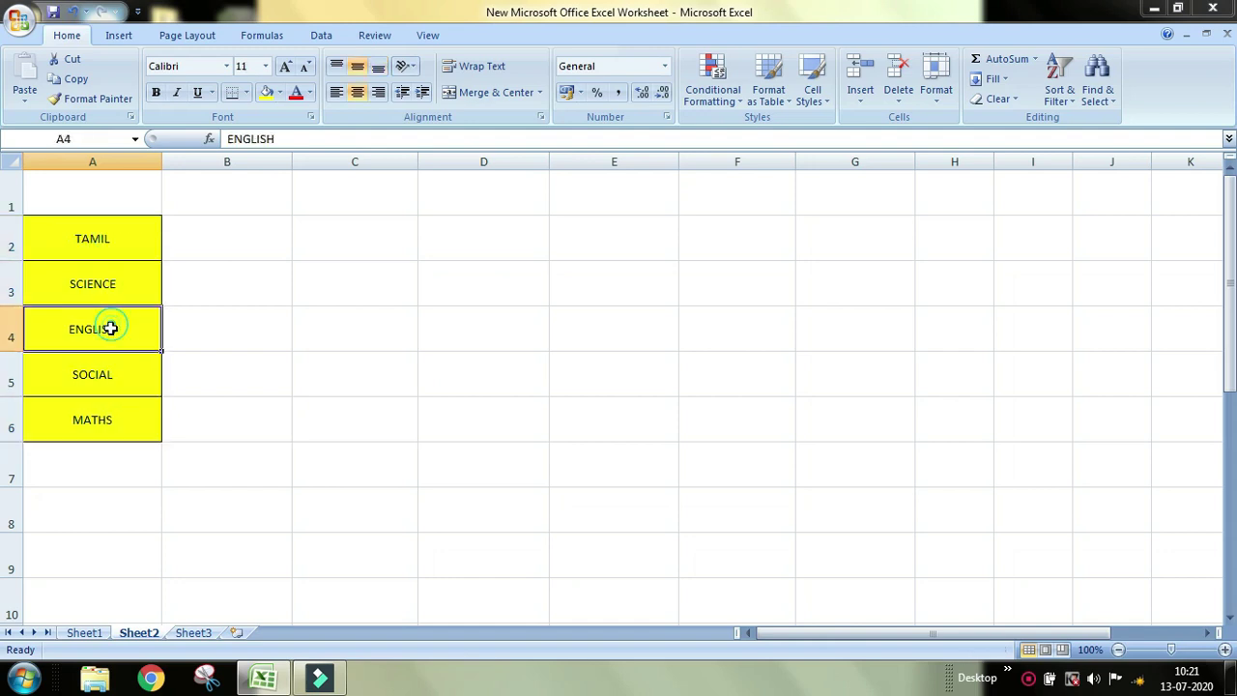
click(96, 373)
click(100, 435)
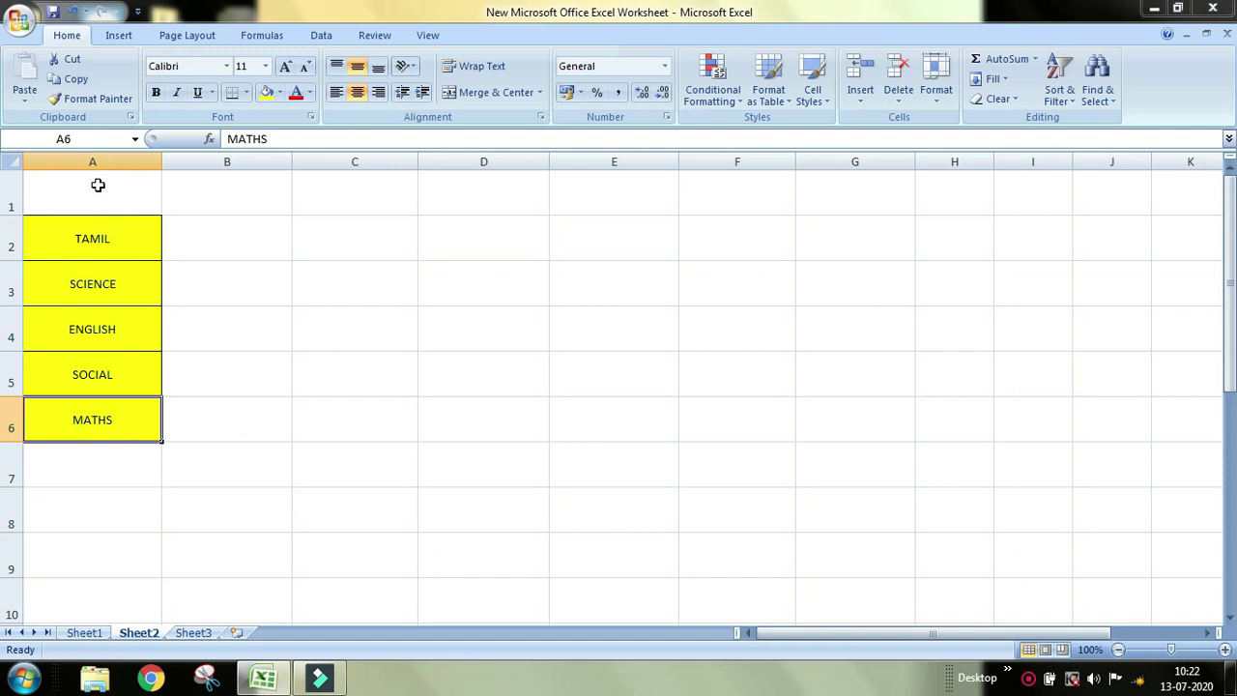
drag(98, 185, 609, 196)
click(400, 361)
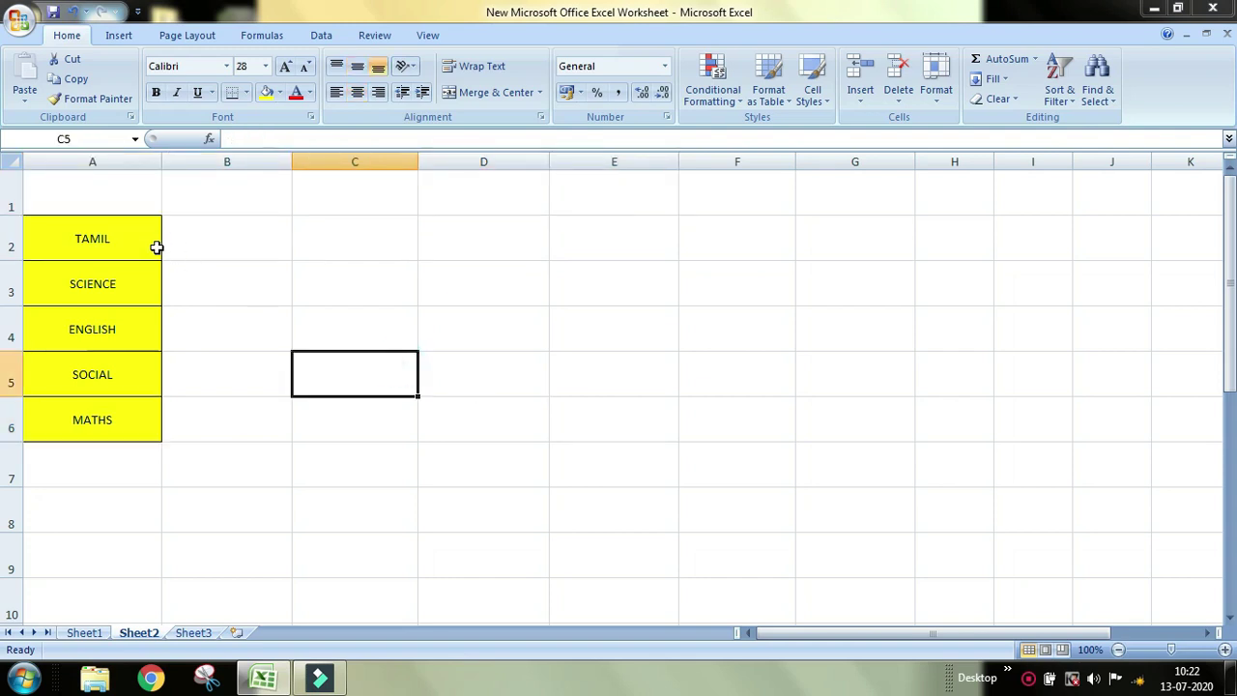
drag(122, 230, 120, 430)
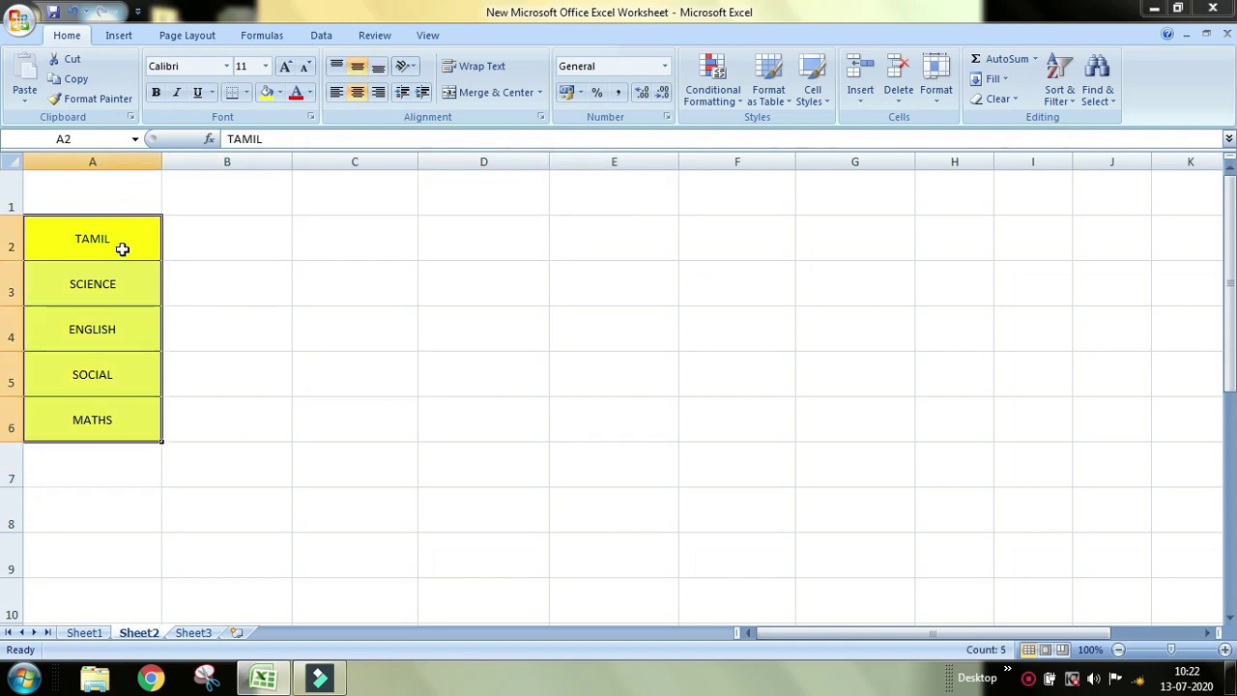
right_click(123, 249)
click(42, 216)
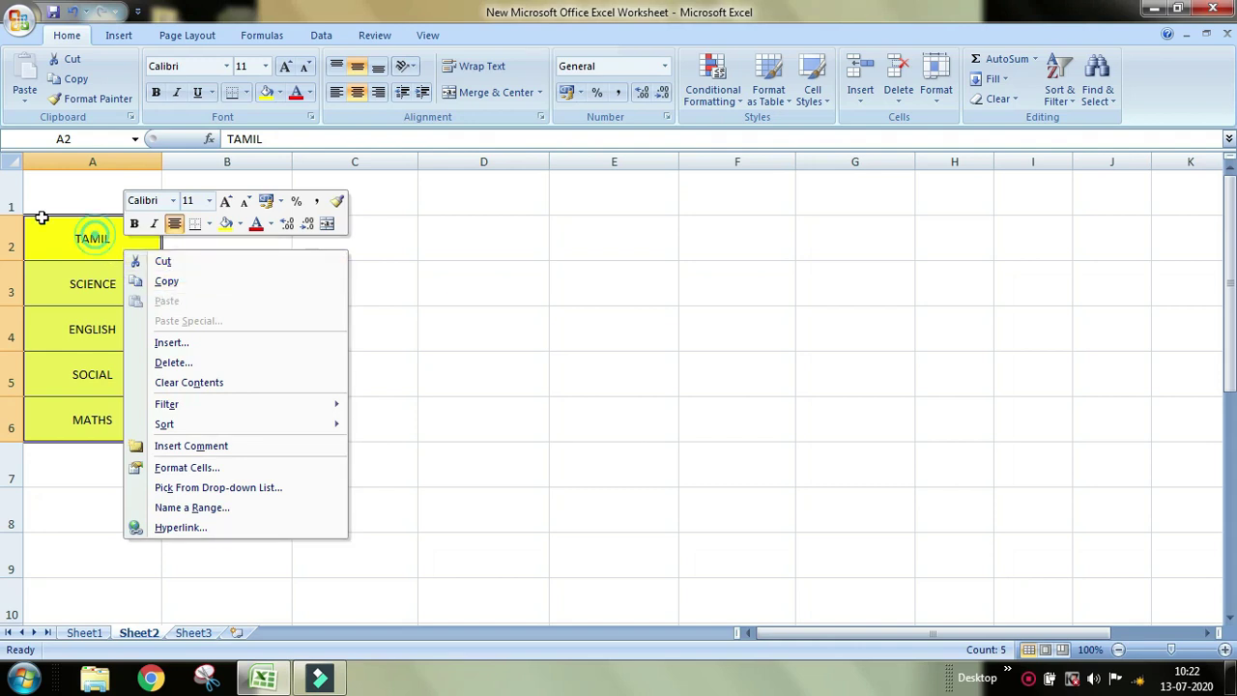
click(94, 234)
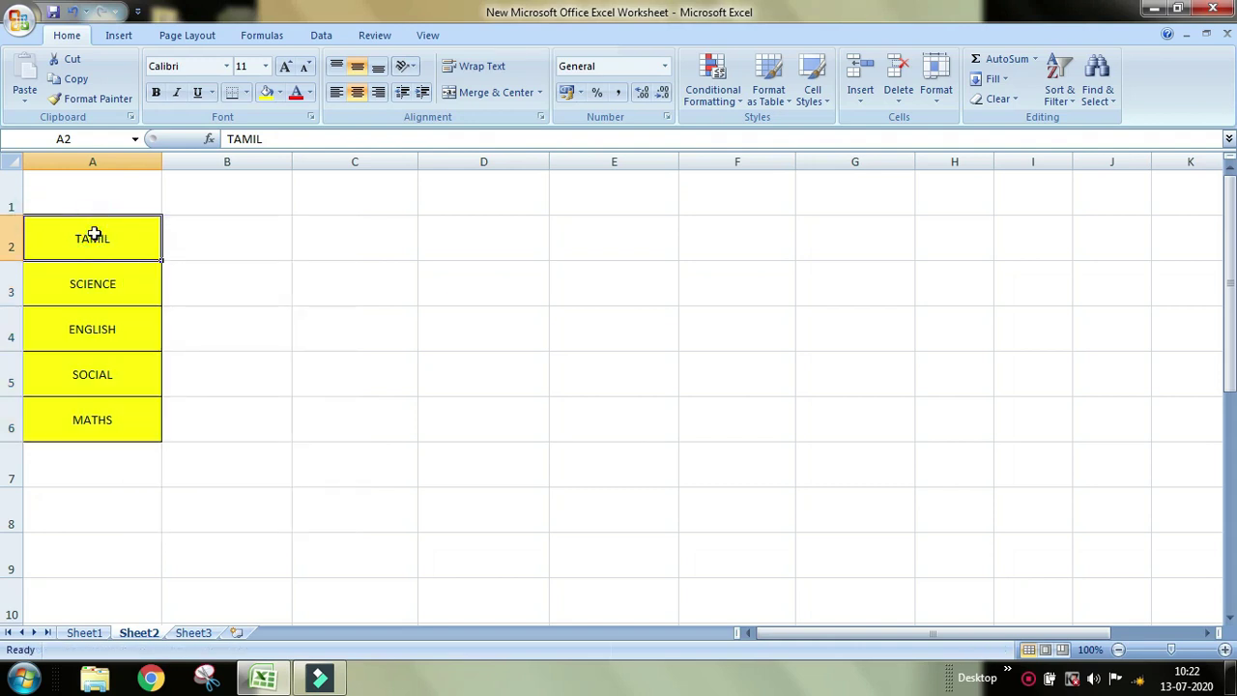
drag(76, 232, 148, 449)
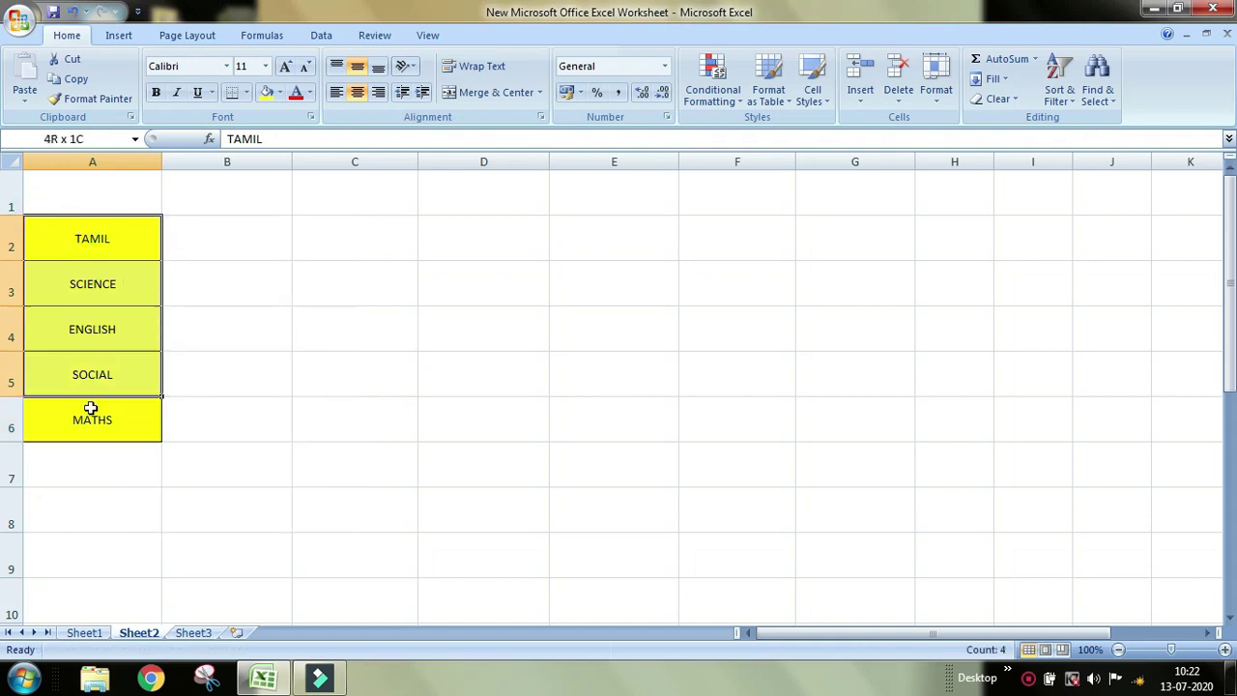
Step: Copy A2:A6 and Paste Special it into D3 with Transpose ticked
right_click(100, 247)
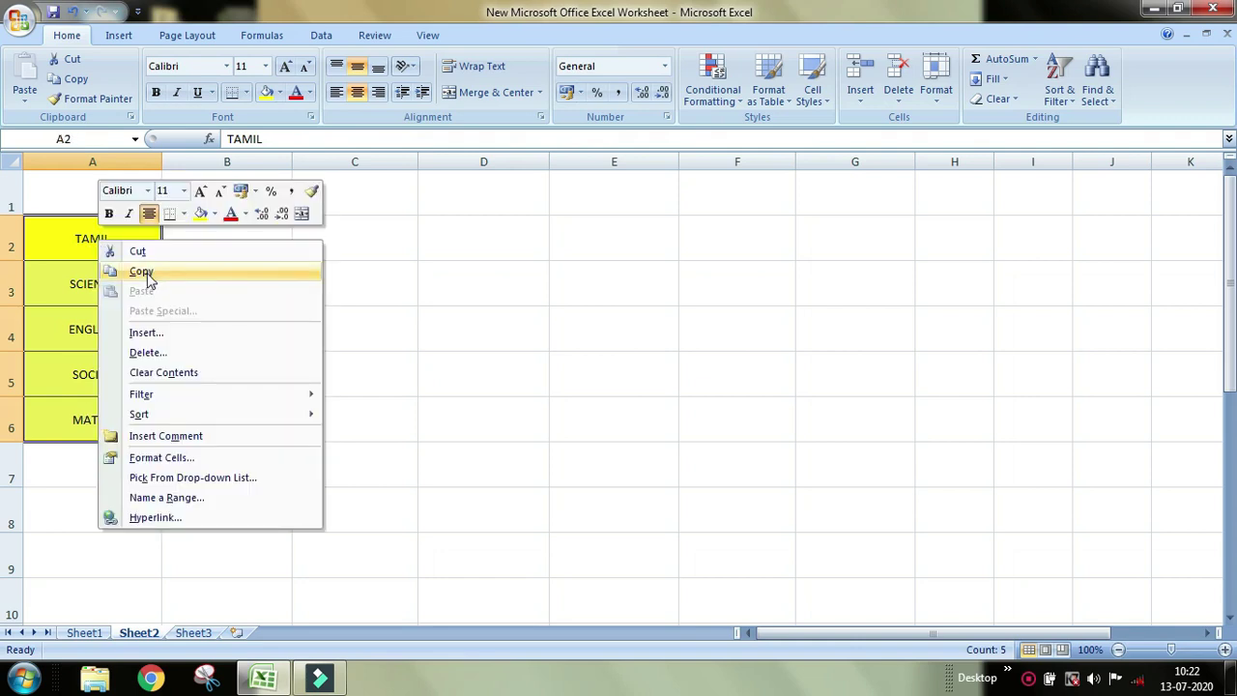
click(145, 273)
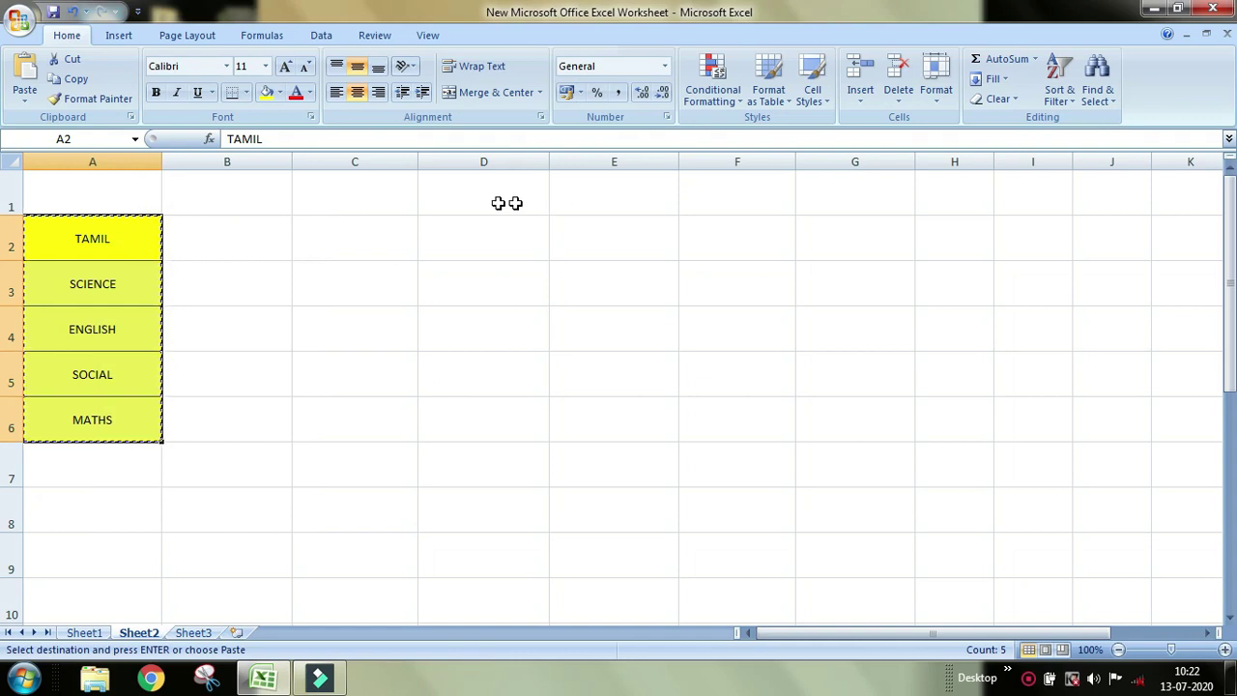
click(87, 187)
click(485, 269)
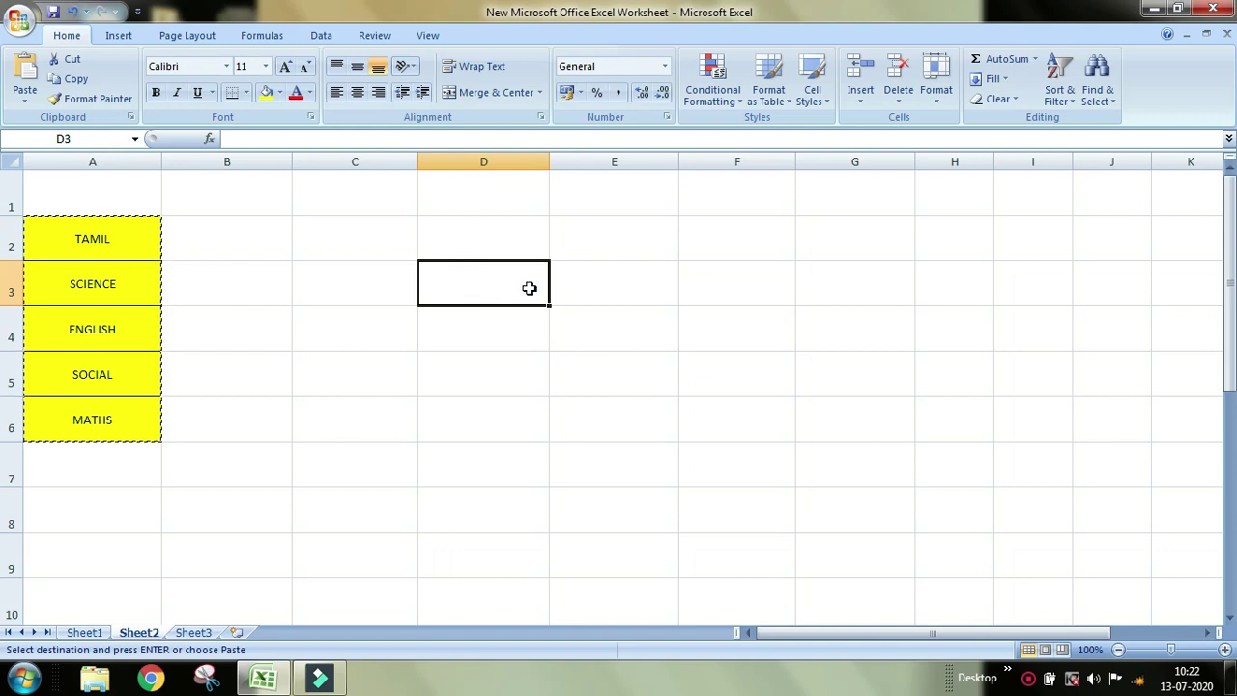
right_click(482, 288)
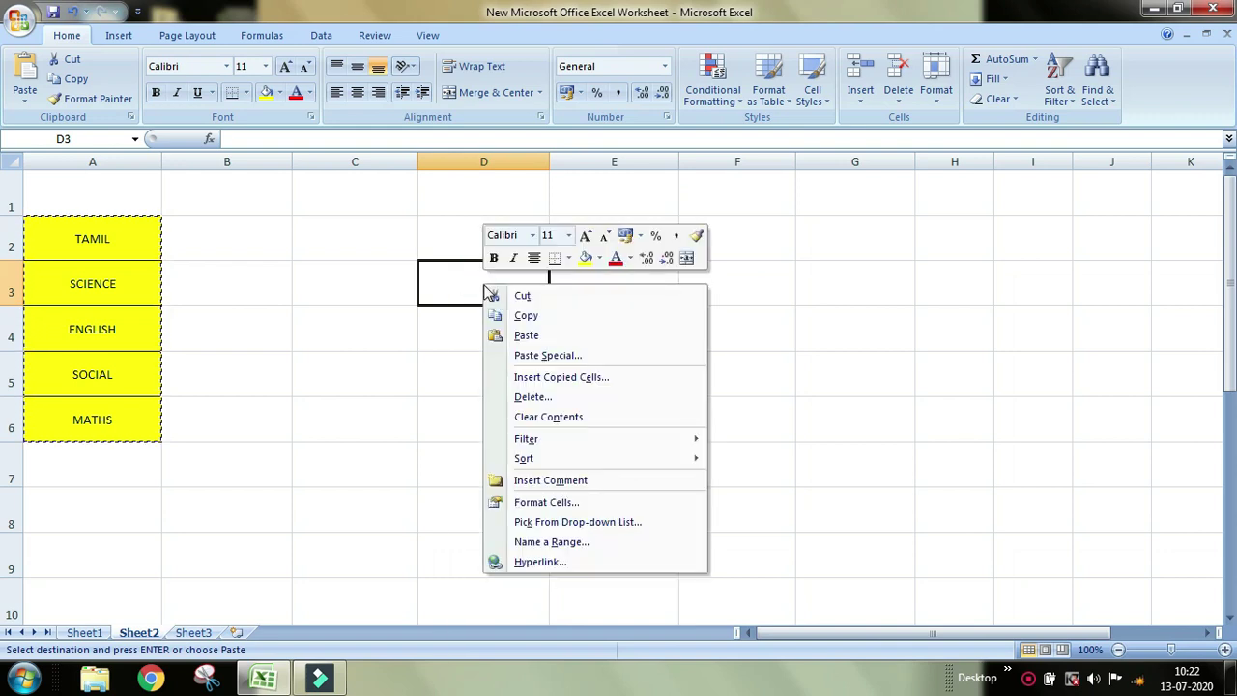
click(547, 355)
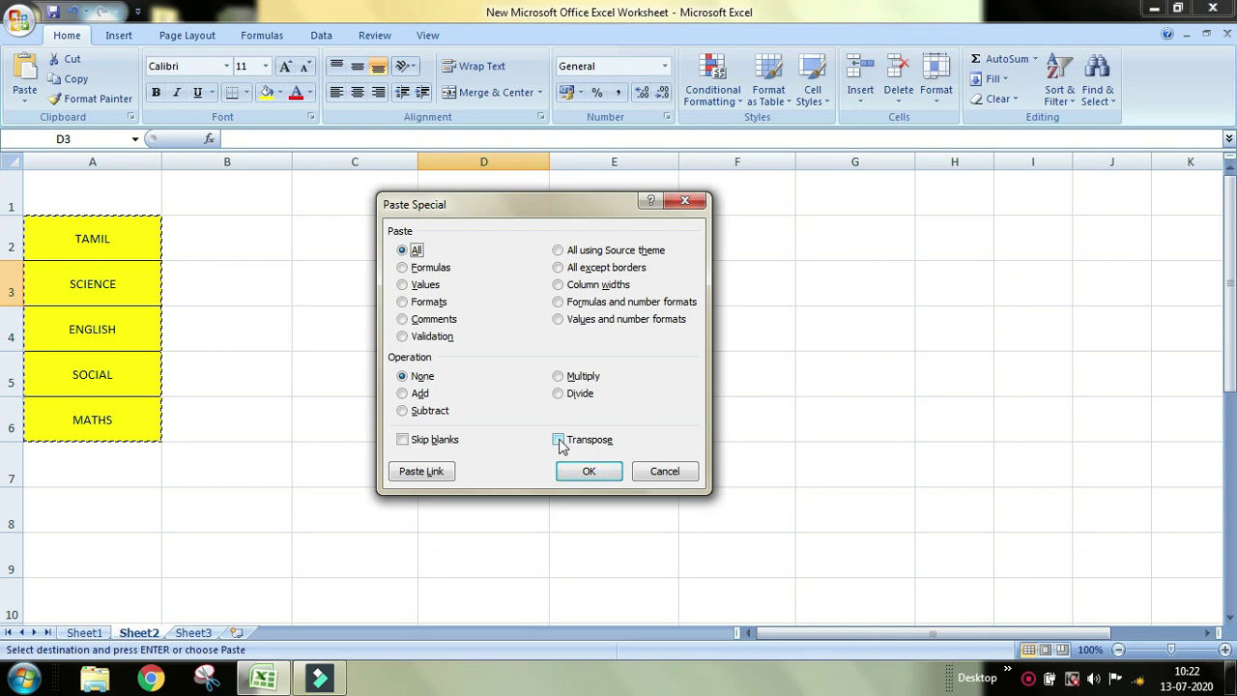
key(super+plus)
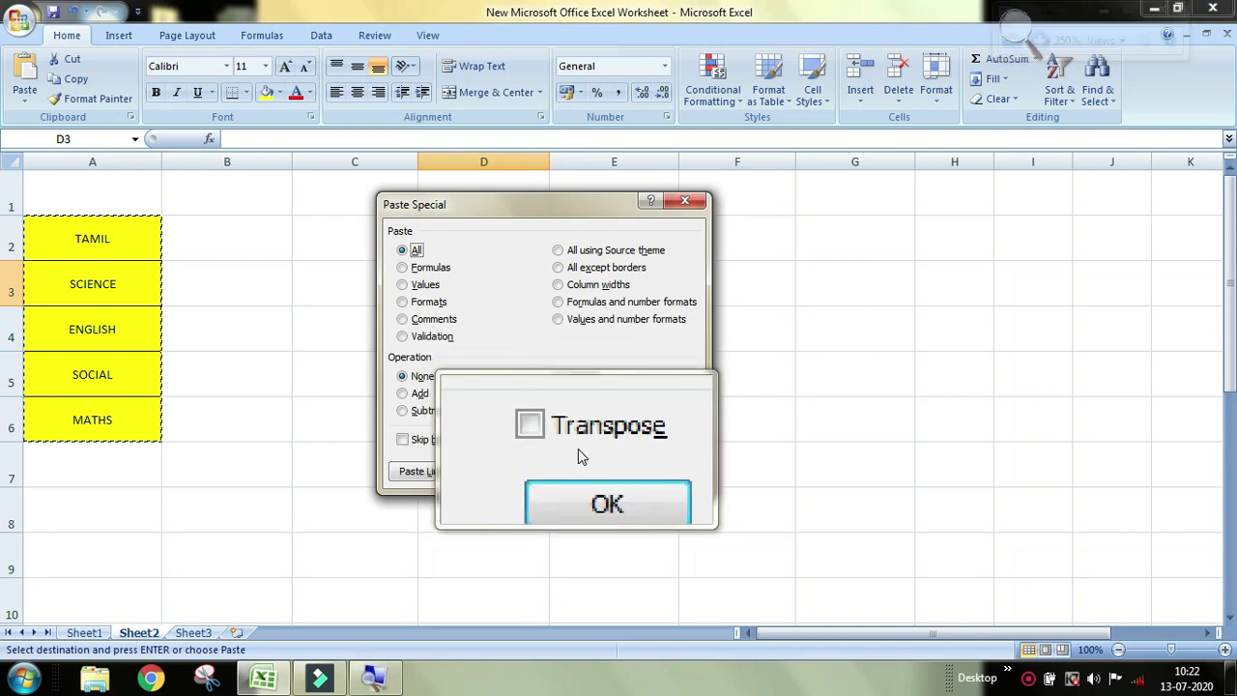
click(558, 442)
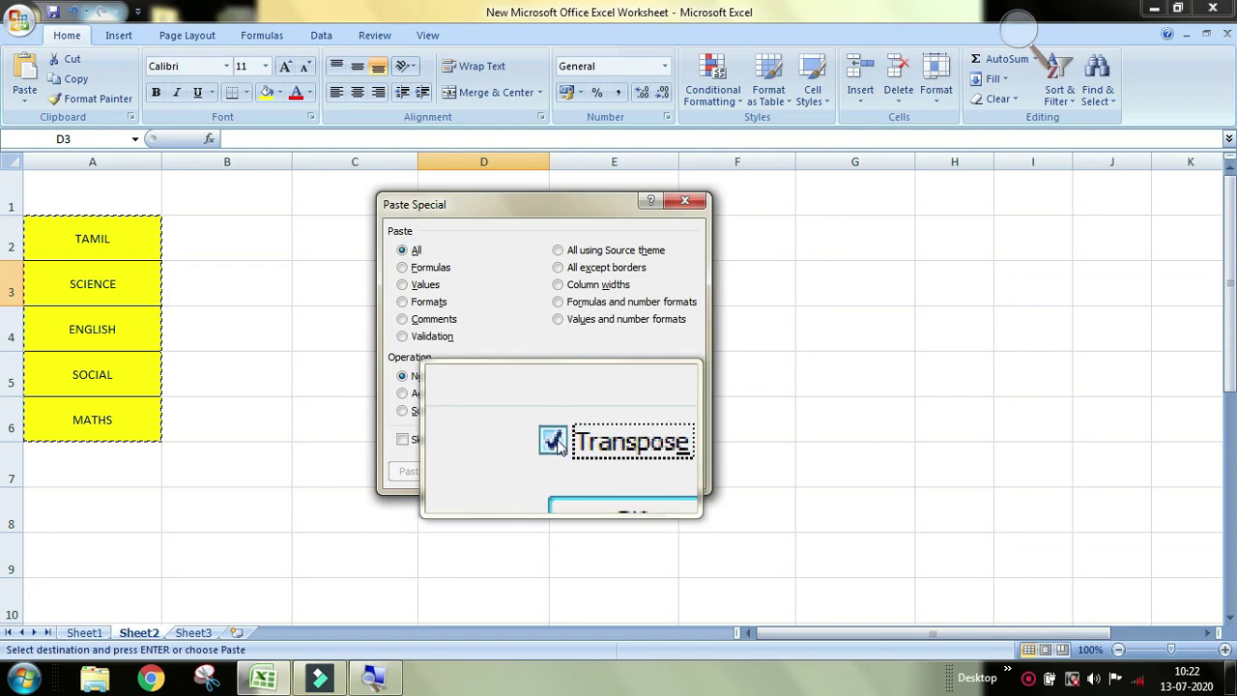
click(607, 472)
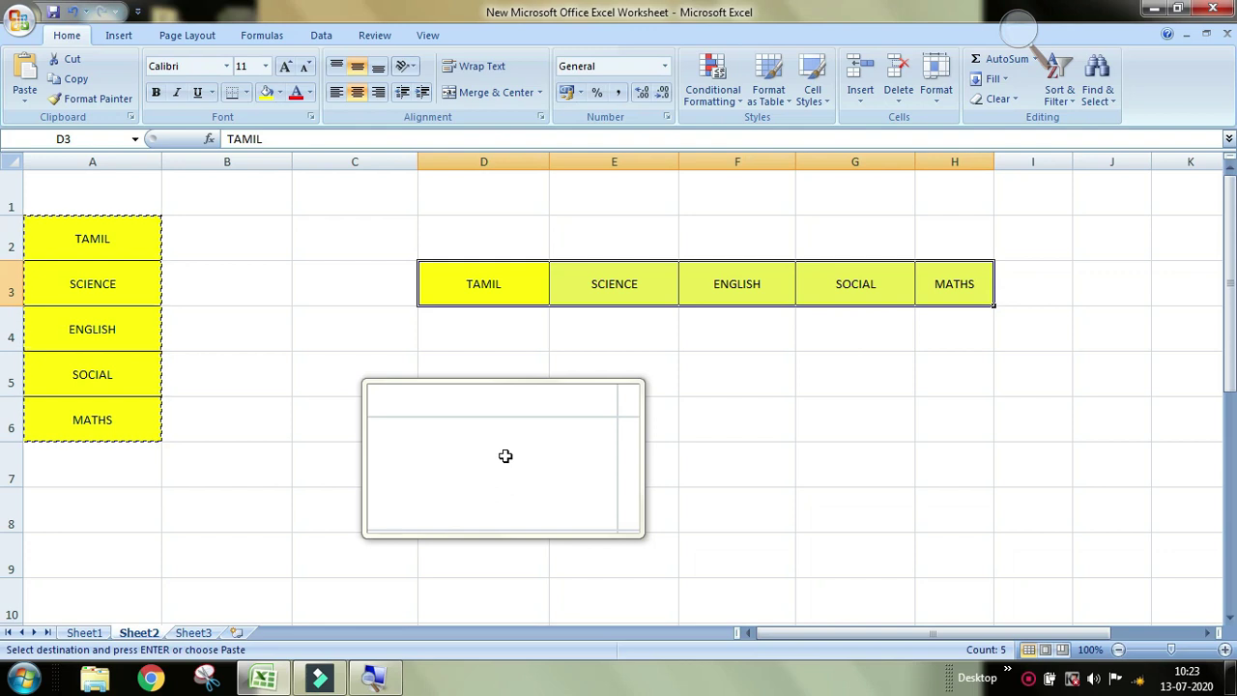
key(super+Escape)
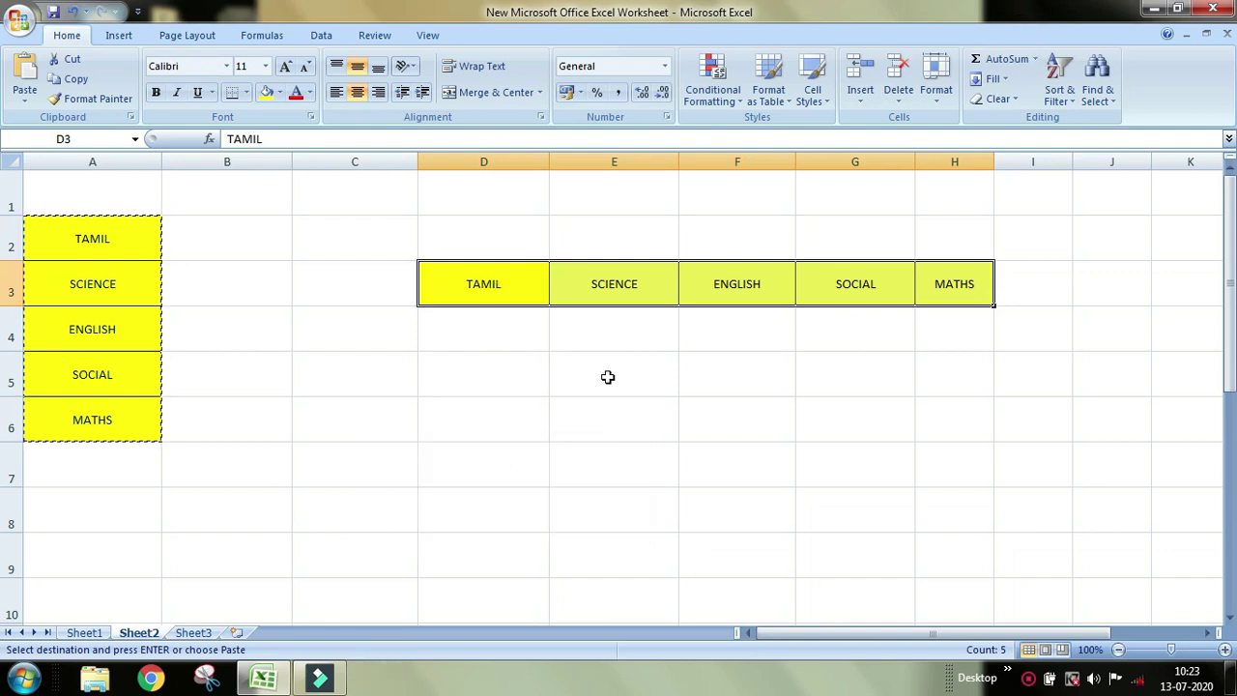
Step: Copy the subject row D3:H3
click(583, 423)
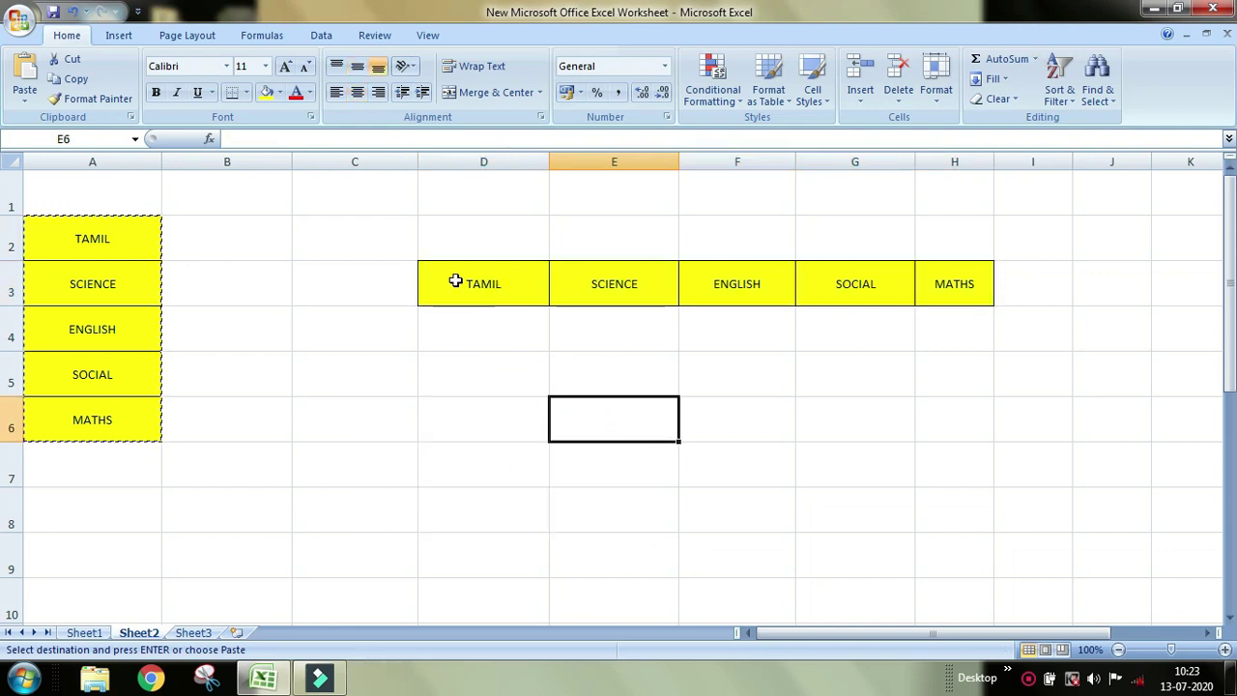
drag(455, 280, 962, 295)
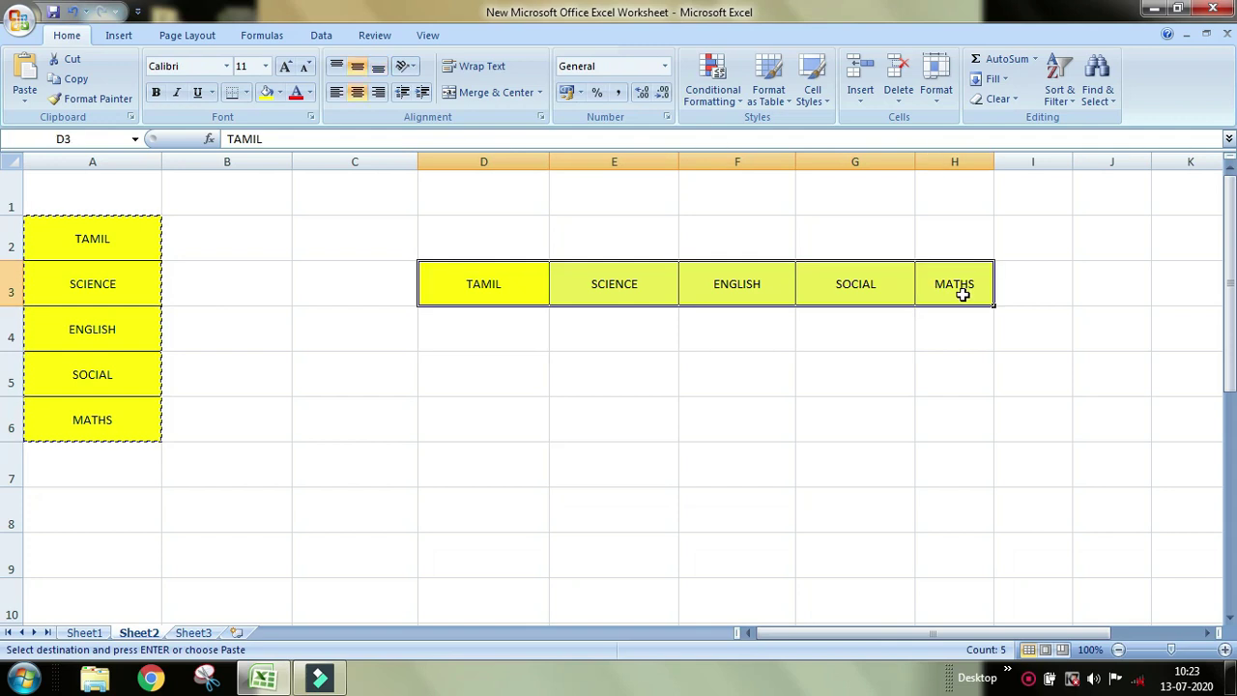
right_click(501, 286)
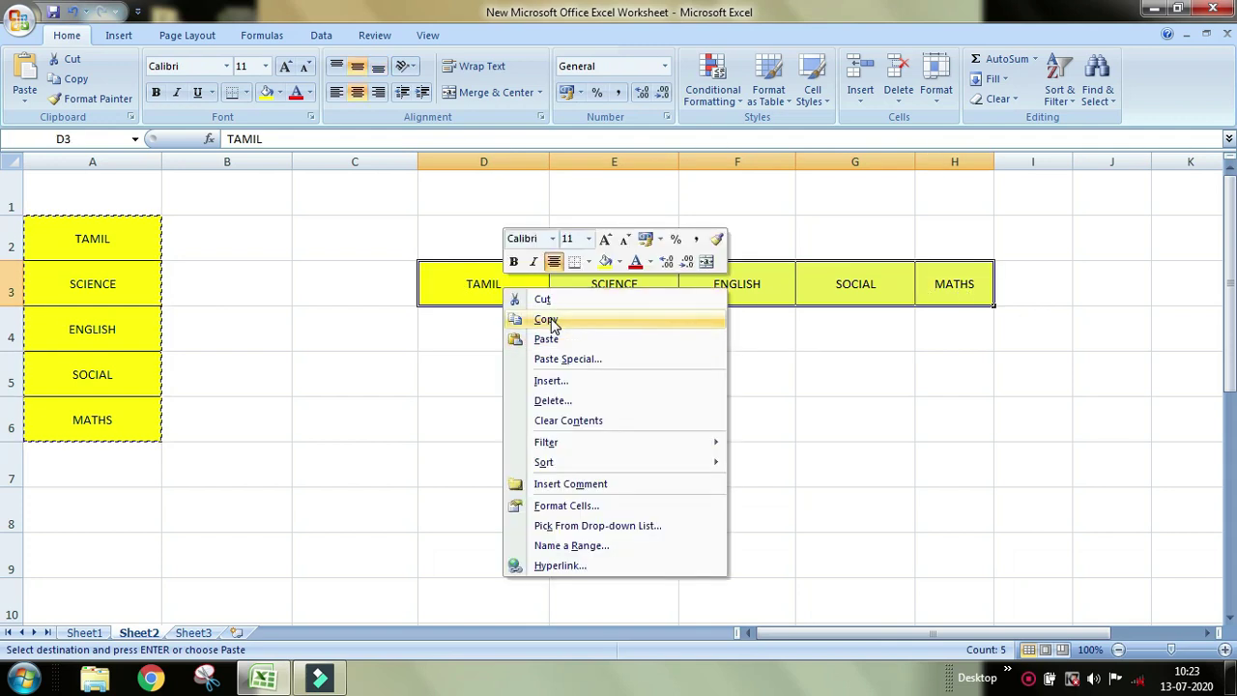
click(507, 321)
click(264, 241)
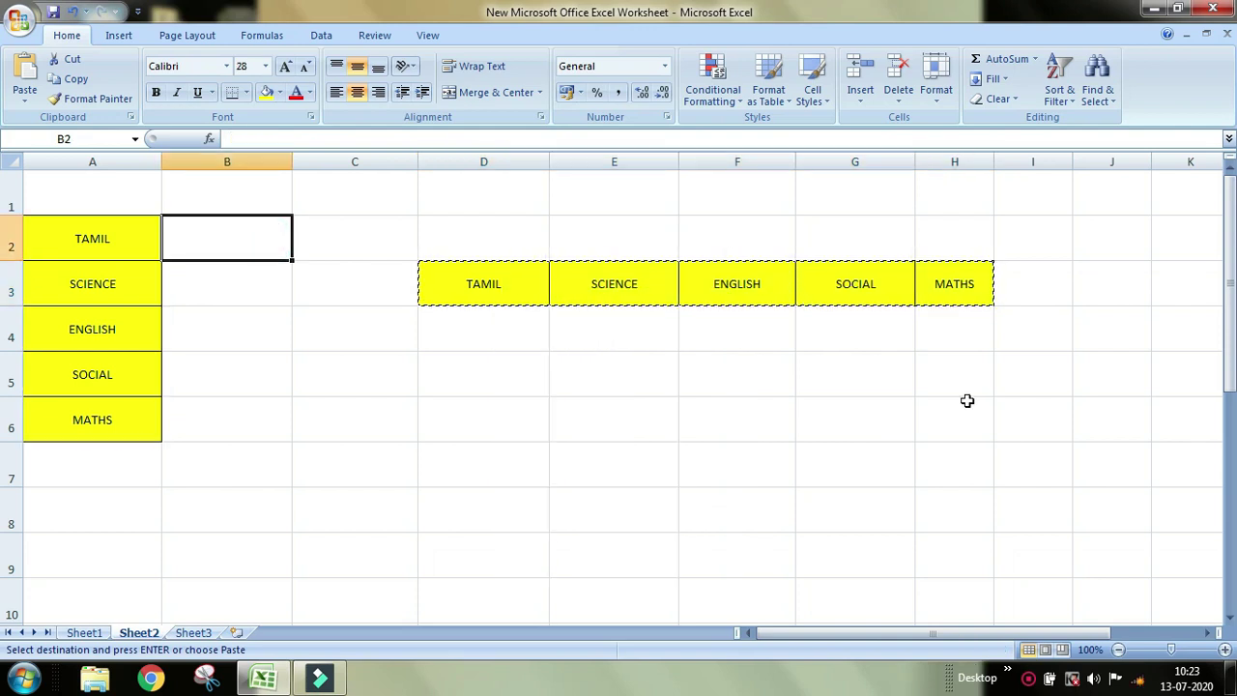
Step: Paste Special the row into J2 with Transpose, giving a column J2:J6
click(1123, 225)
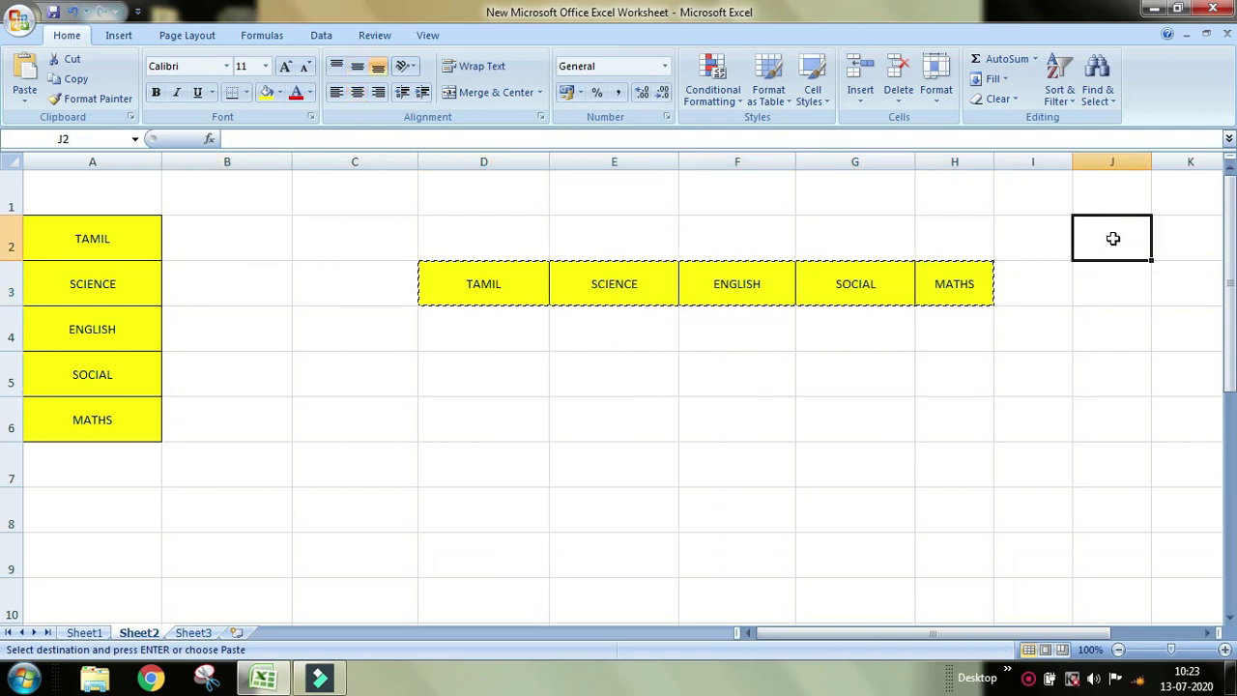
right_click(1111, 239)
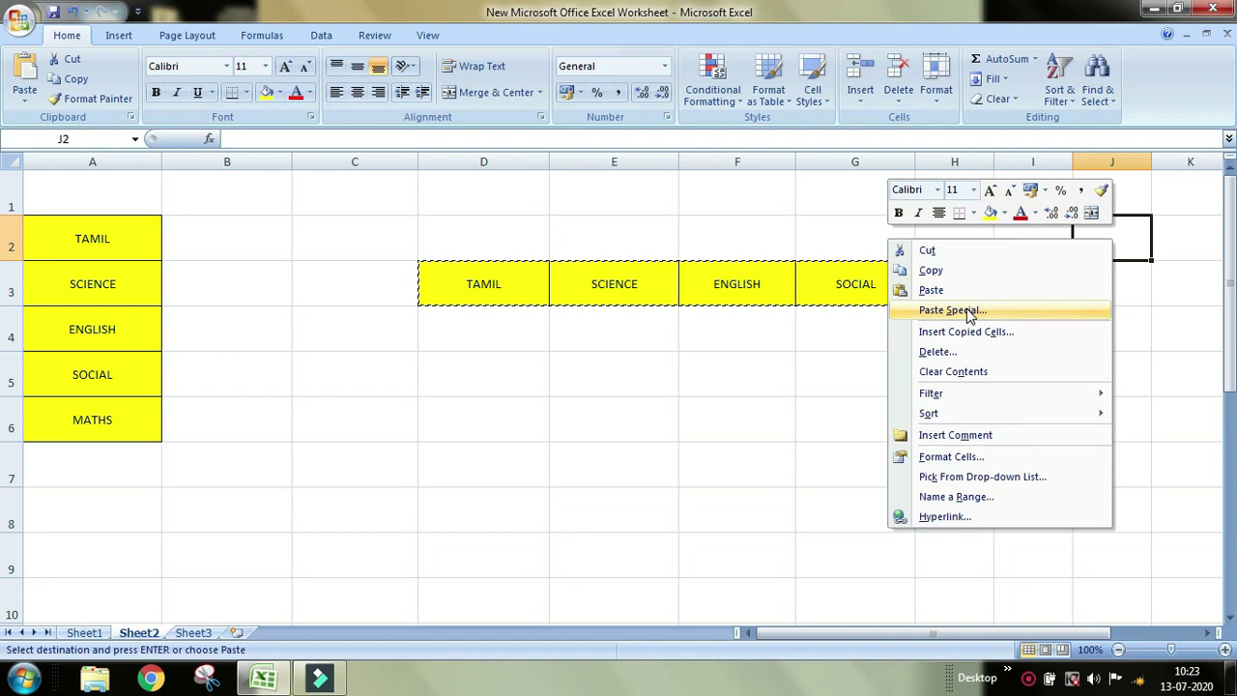
click(970, 314)
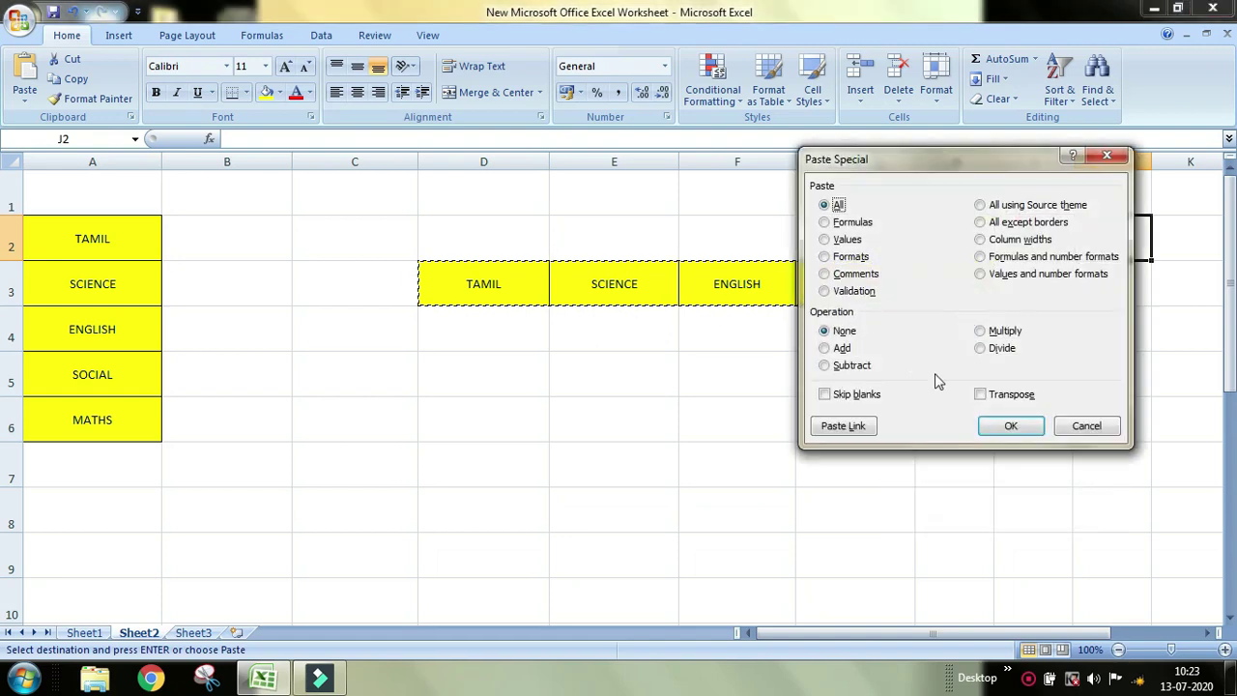
click(981, 395)
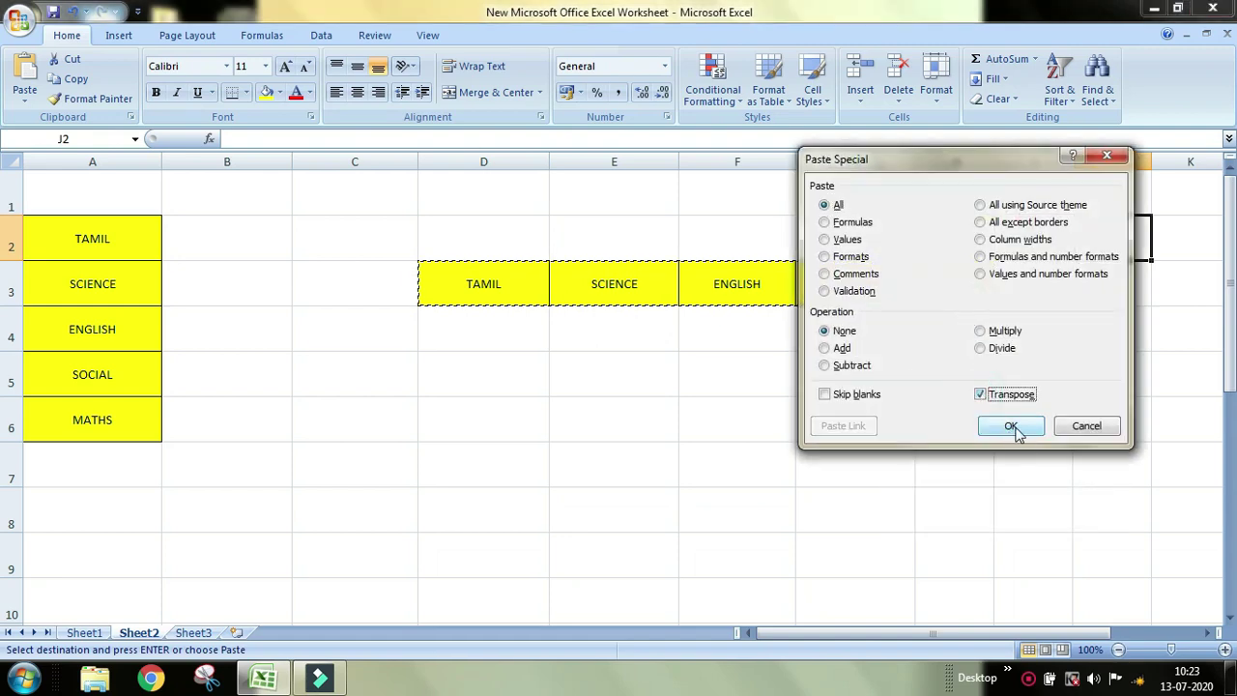
click(1013, 429)
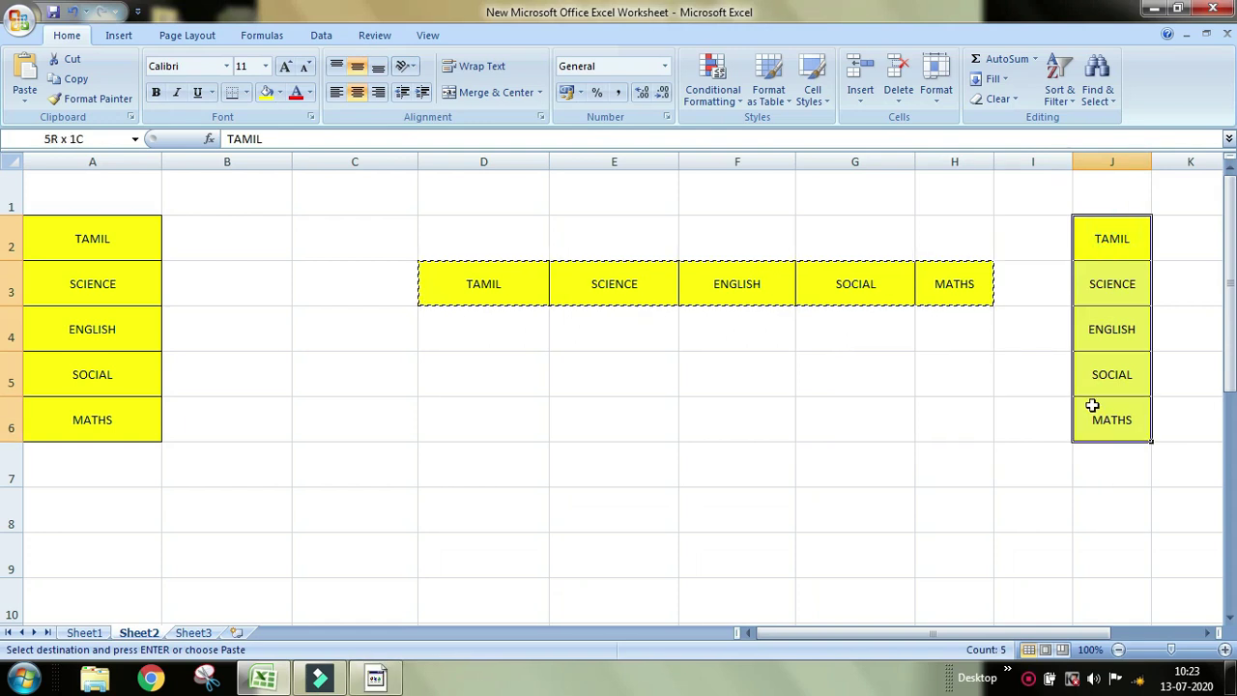
mouse_move(499, 276)
mouse_down()
mouse_move(1137, 236)
mouse_move(1141, 437)
mouse_up()
Step: Type the marks 23, 34, 45, 56 and 34 into B2 through B6, TAMIL to MATHS
click(580, 434)
click(248, 228)
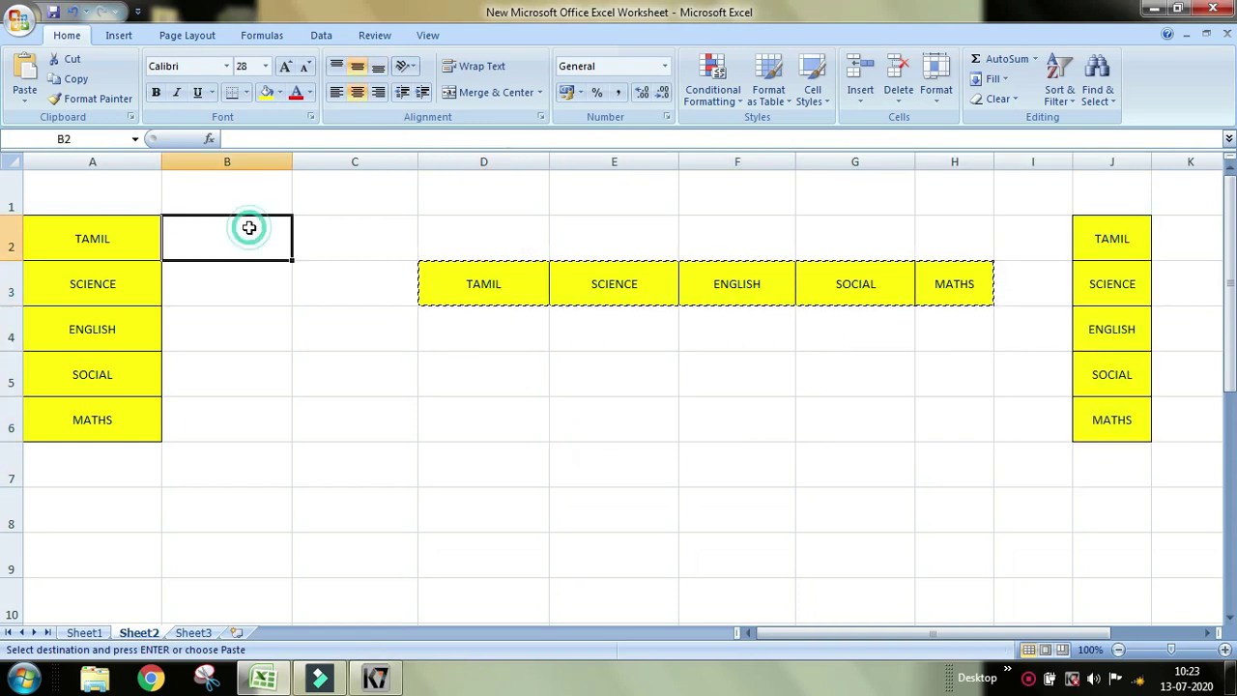
text(23)
key(Return)
text(34)
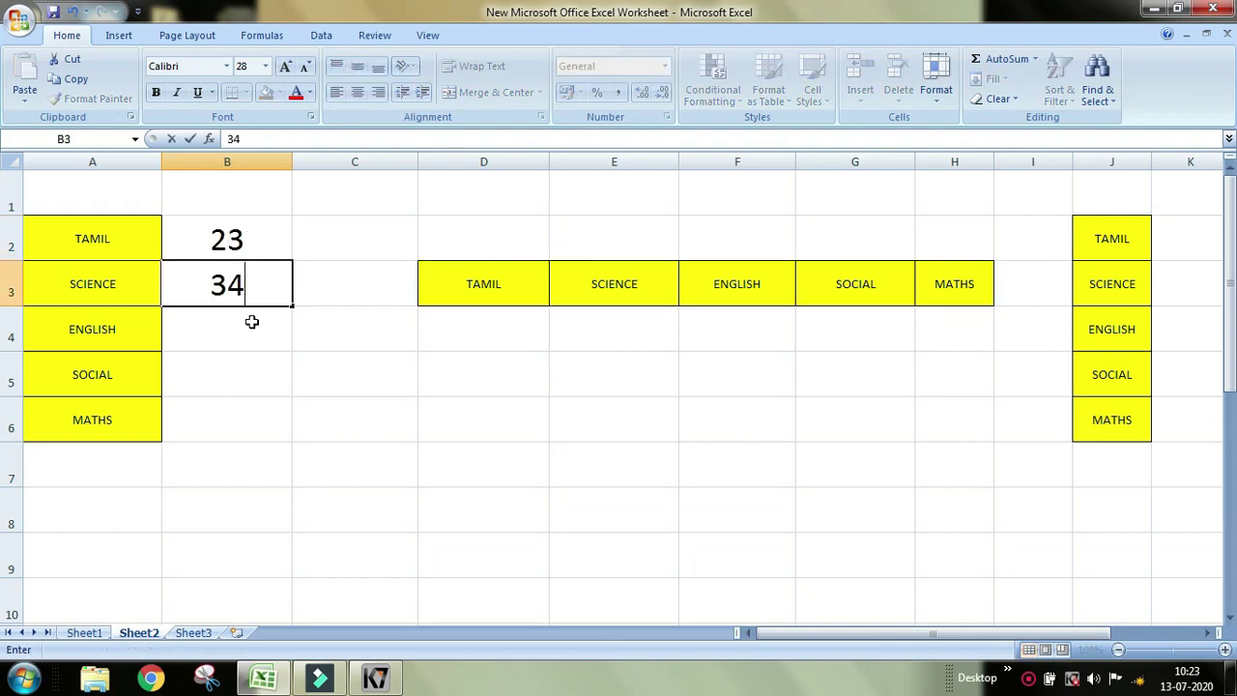
click(252, 323)
text(45)
click(241, 372)
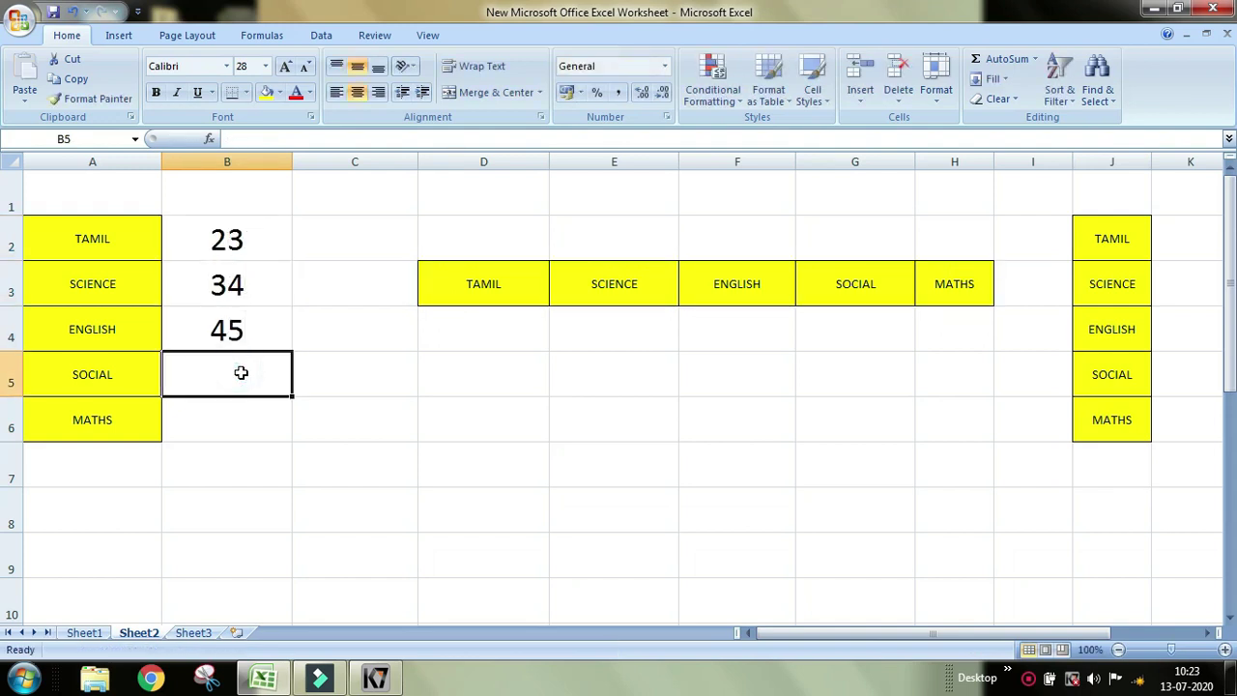
text(56)
click(241, 444)
click(241, 420)
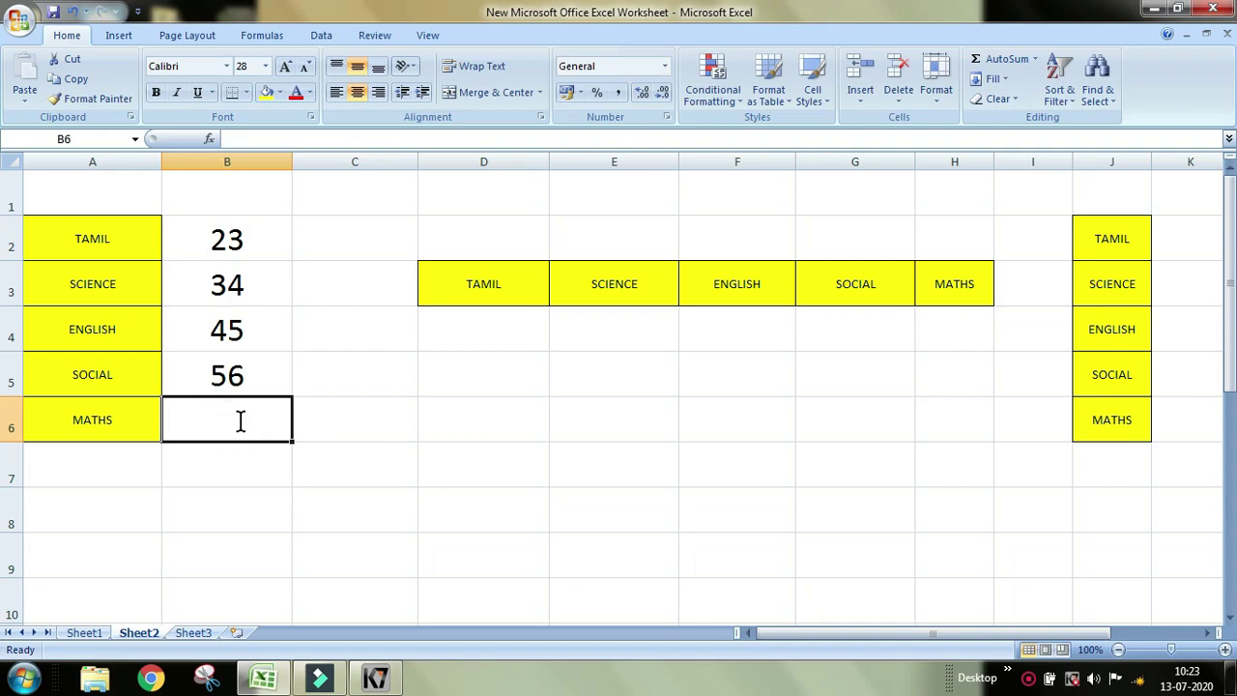
text(34)
click(464, 428)
Step: Clear the transposed copies in D1:L9 and select the table A2:B6
drag(442, 186, 1235, 570)
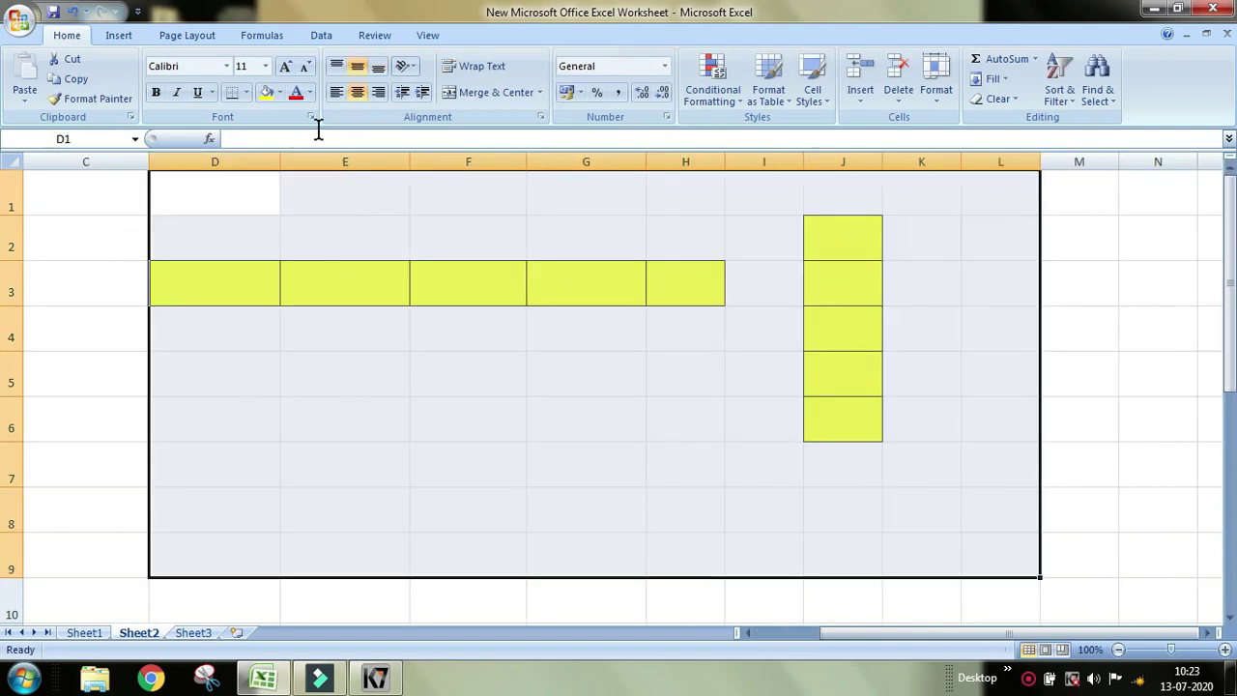
click(491, 384)
mouse_move(122, 225)
mouse_down()
mouse_move(228, 394)
mouse_move(213, 419)
mouse_up()
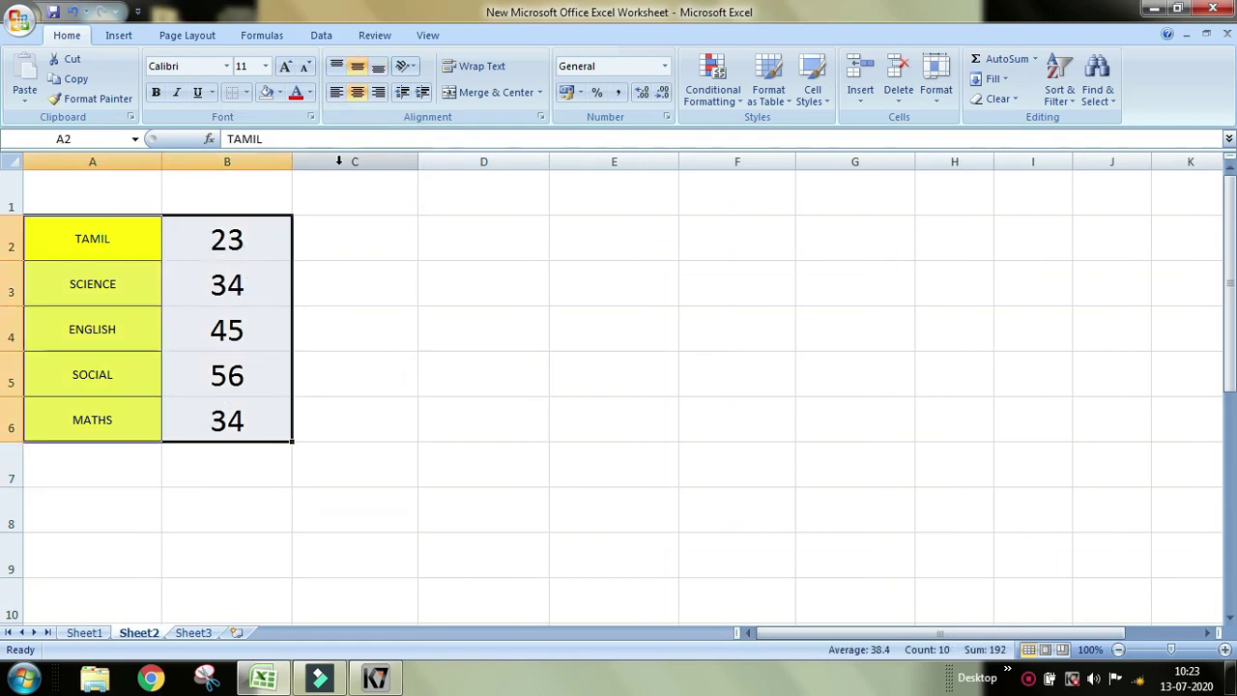
right_click(189, 252)
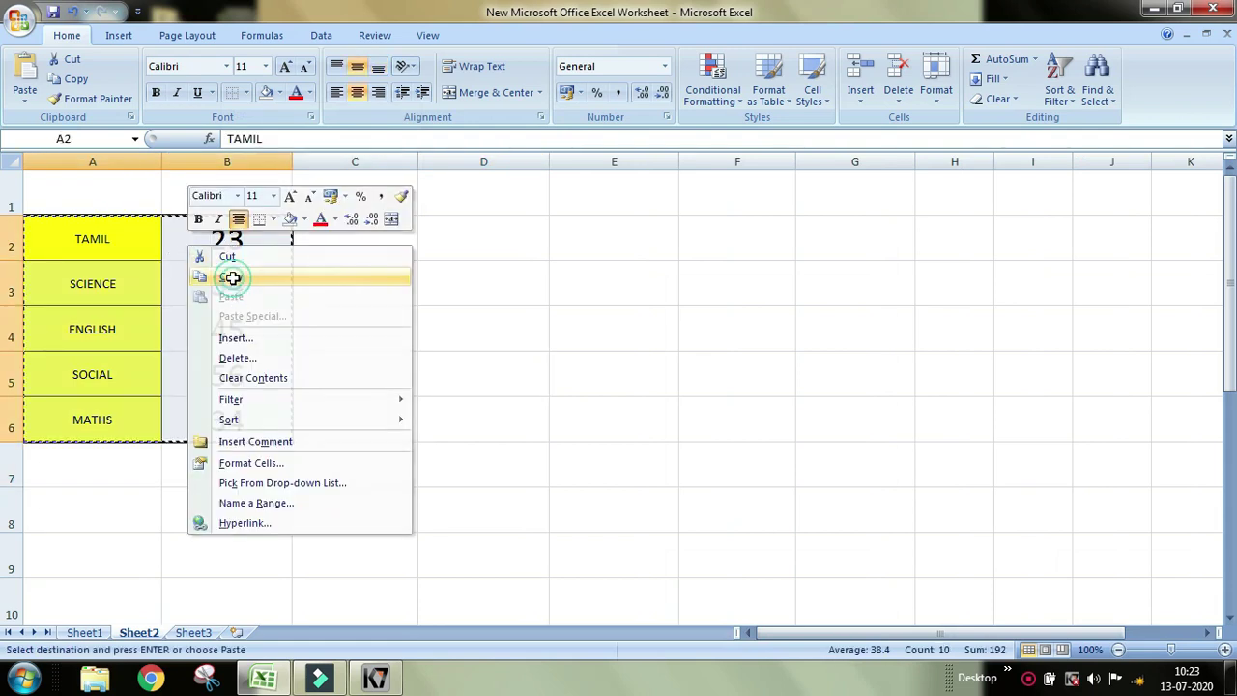
Step: Copy A2:B6 and Paste Special it at D2 with Transpose, marks below subjects
click(229, 276)
click(494, 239)
right_click(496, 242)
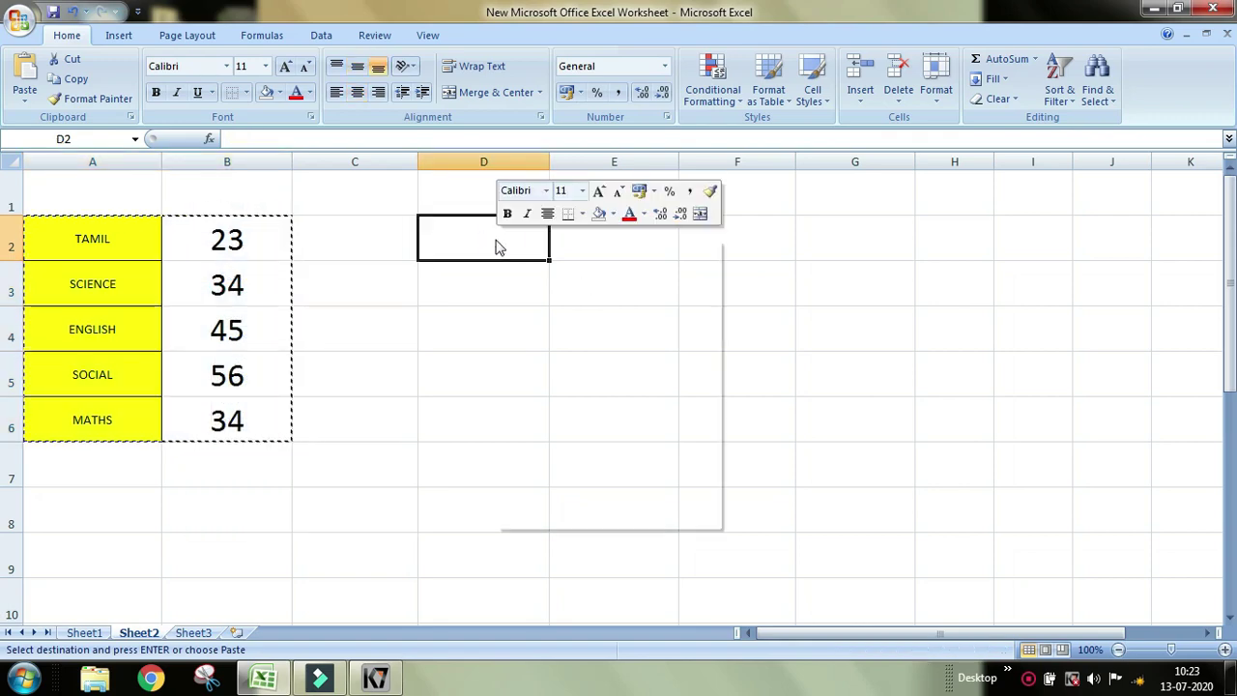
click(576, 316)
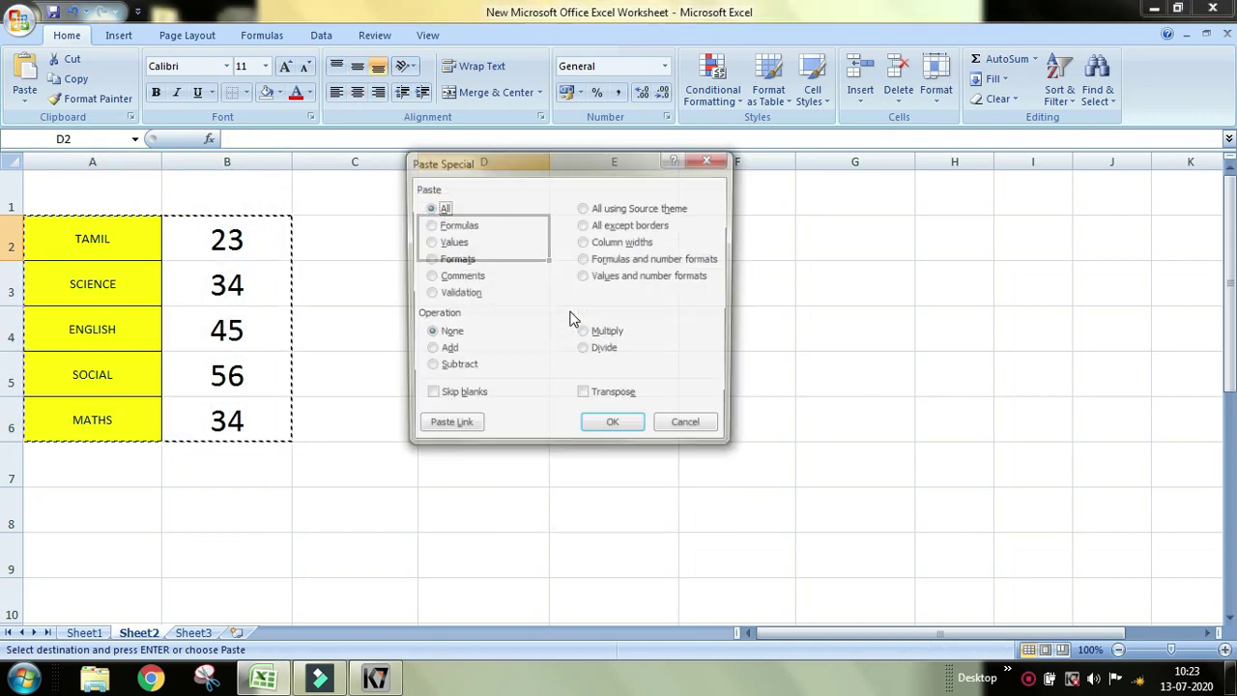
click(584, 397)
click(613, 428)
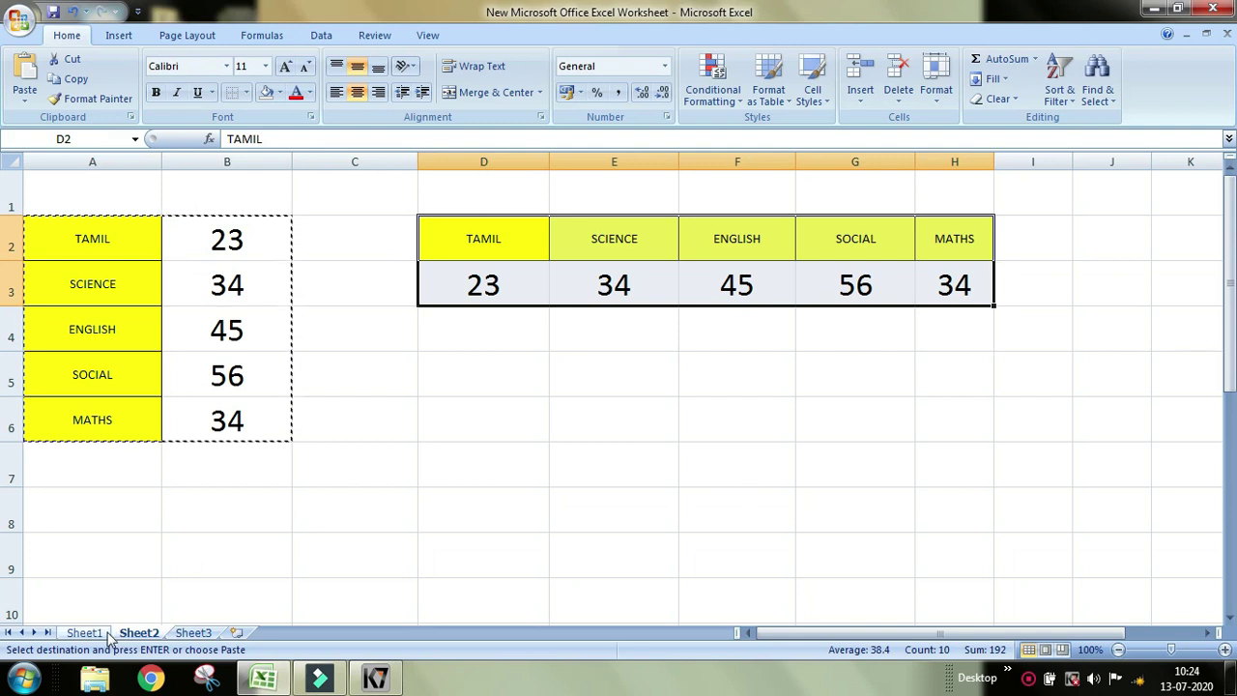
click(101, 632)
click(557, 352)
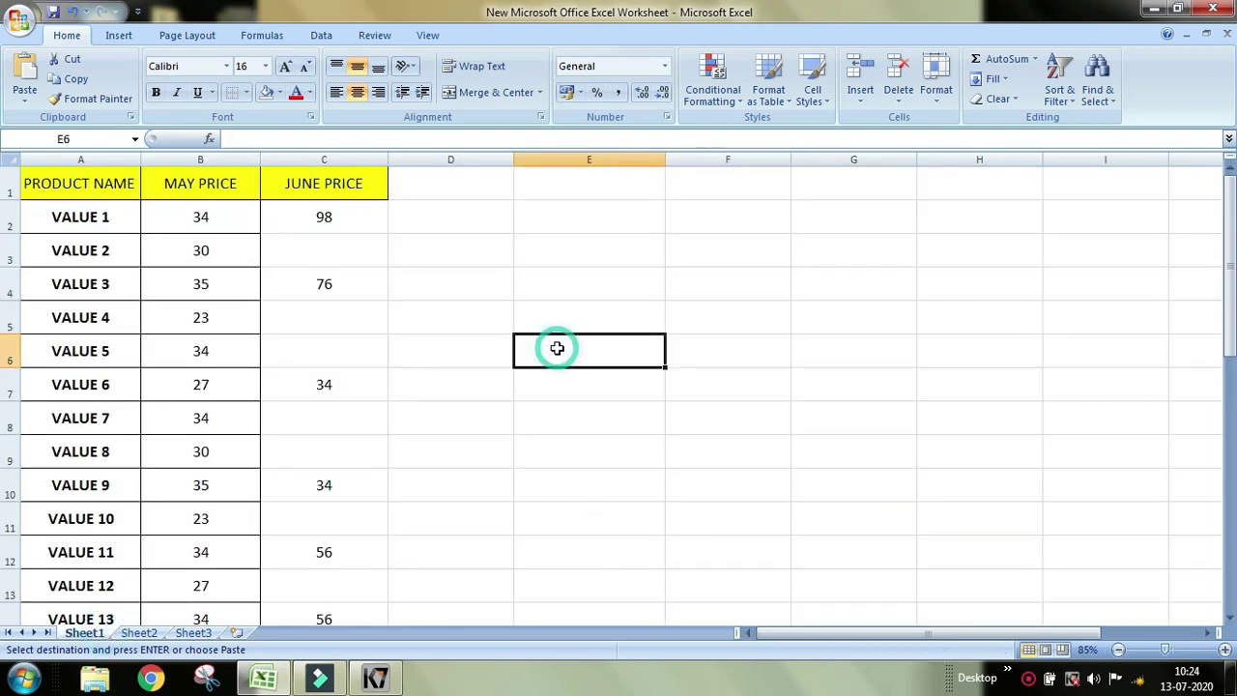
drag(97, 216, 80, 556)
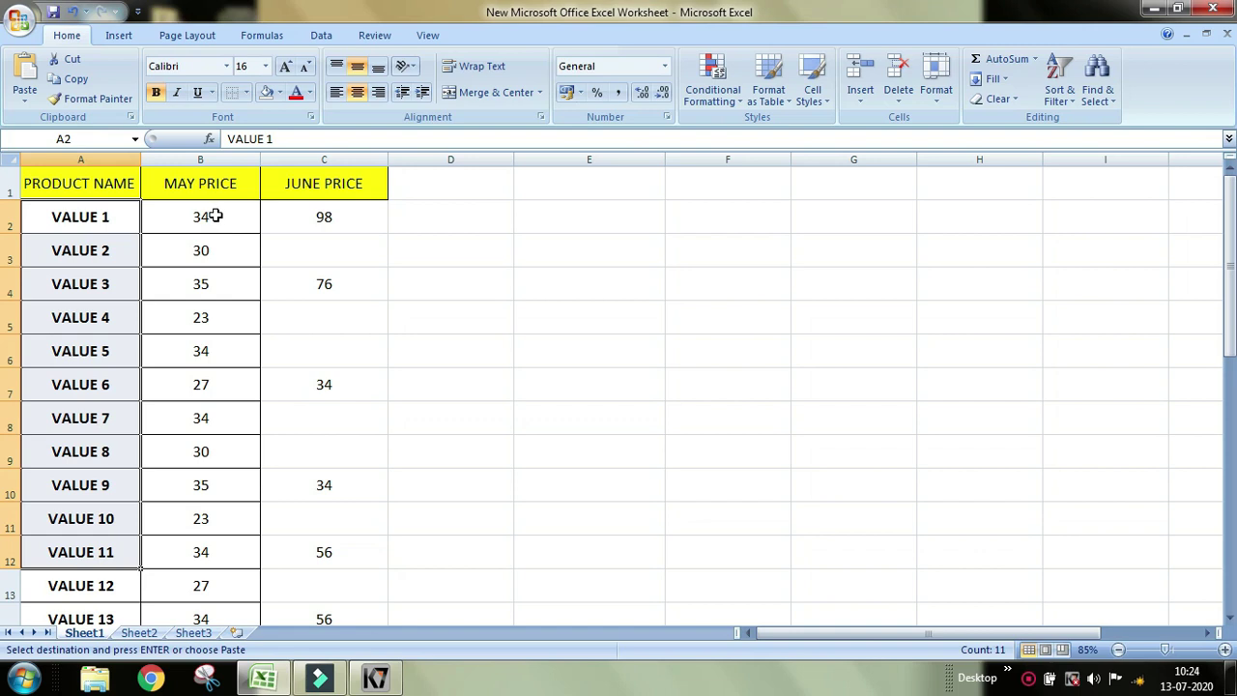
drag(215, 216, 208, 624)
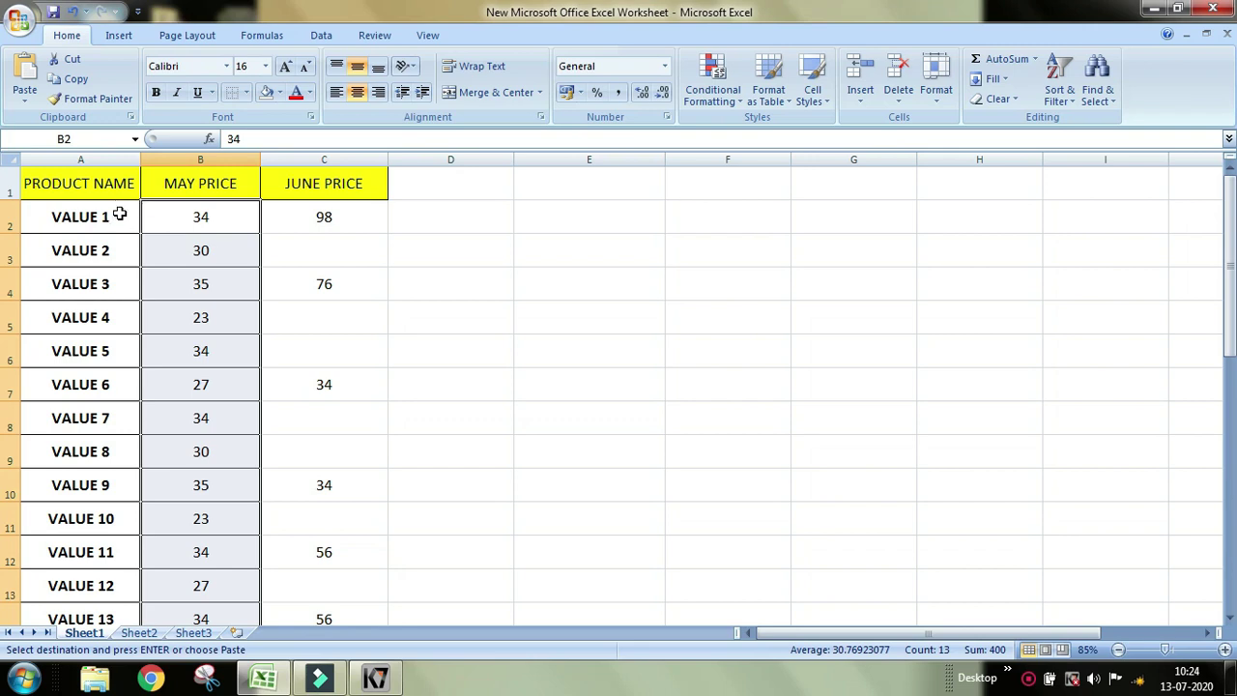
click(205, 218)
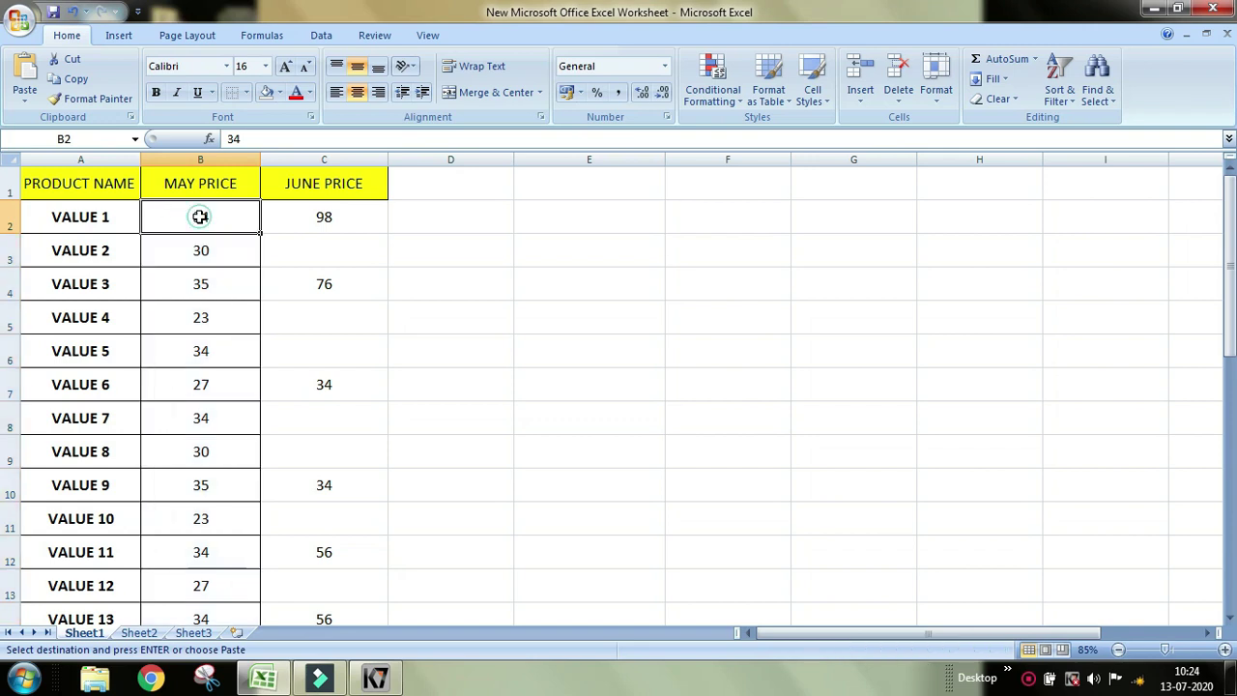
click(351, 216)
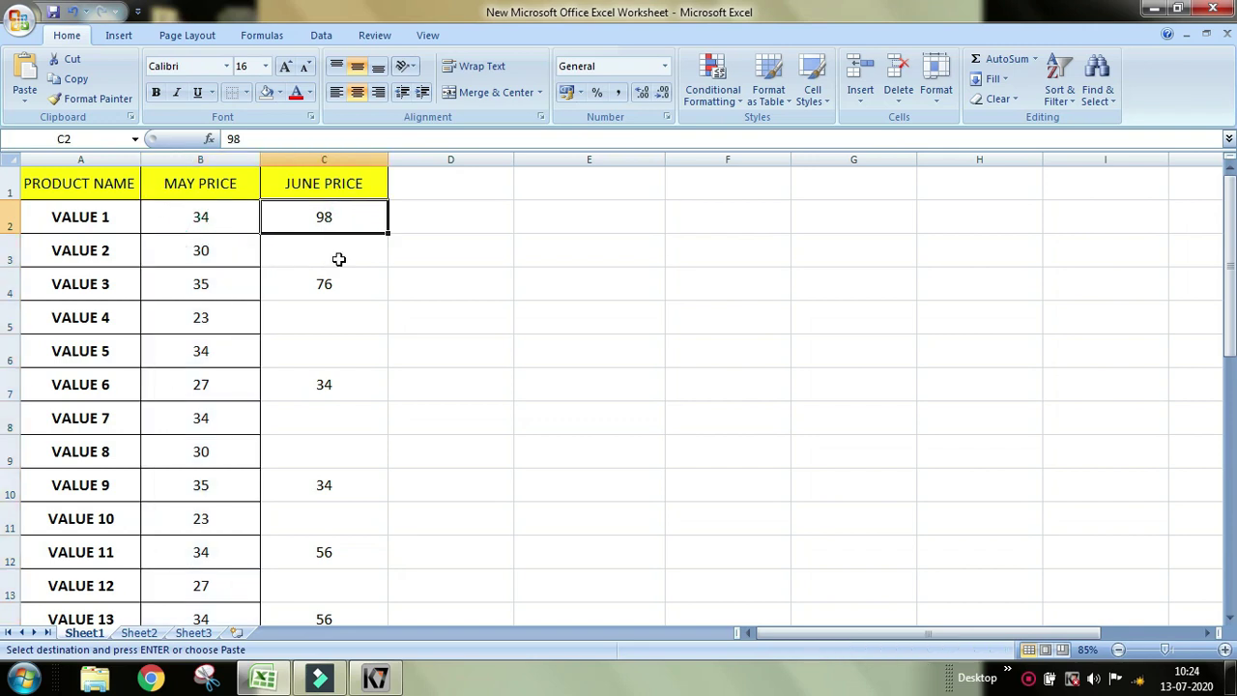
click(217, 216)
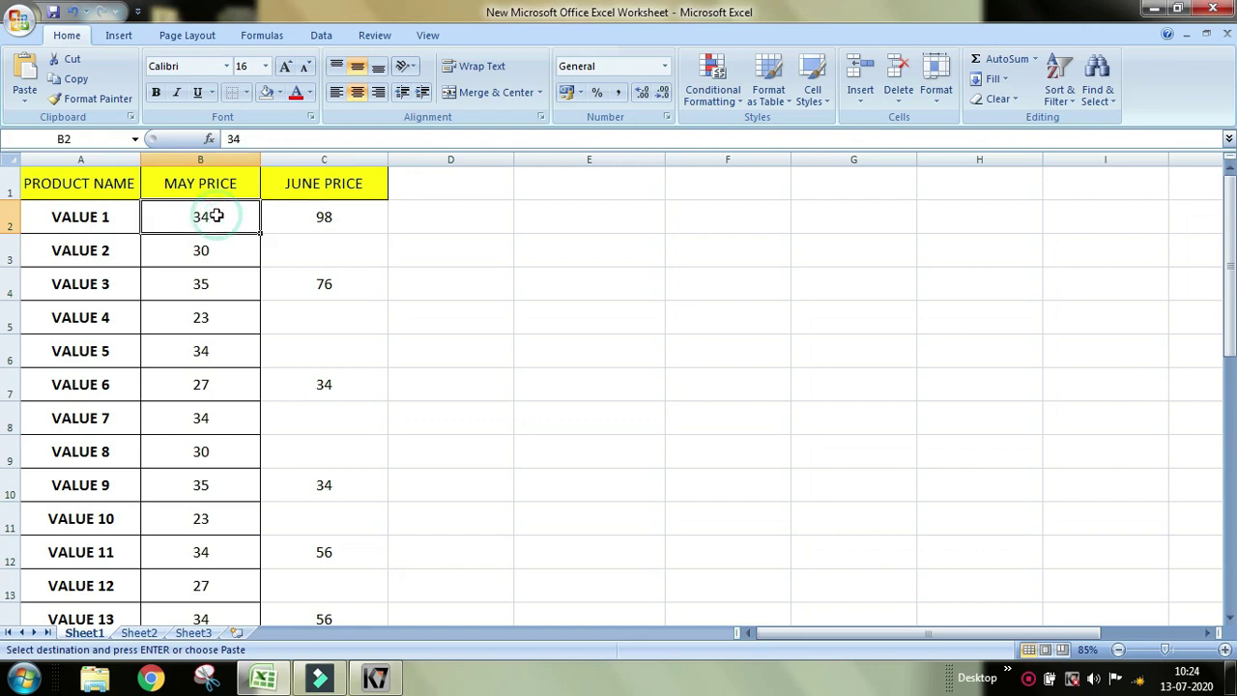
click(360, 220)
drag(194, 254, 328, 276)
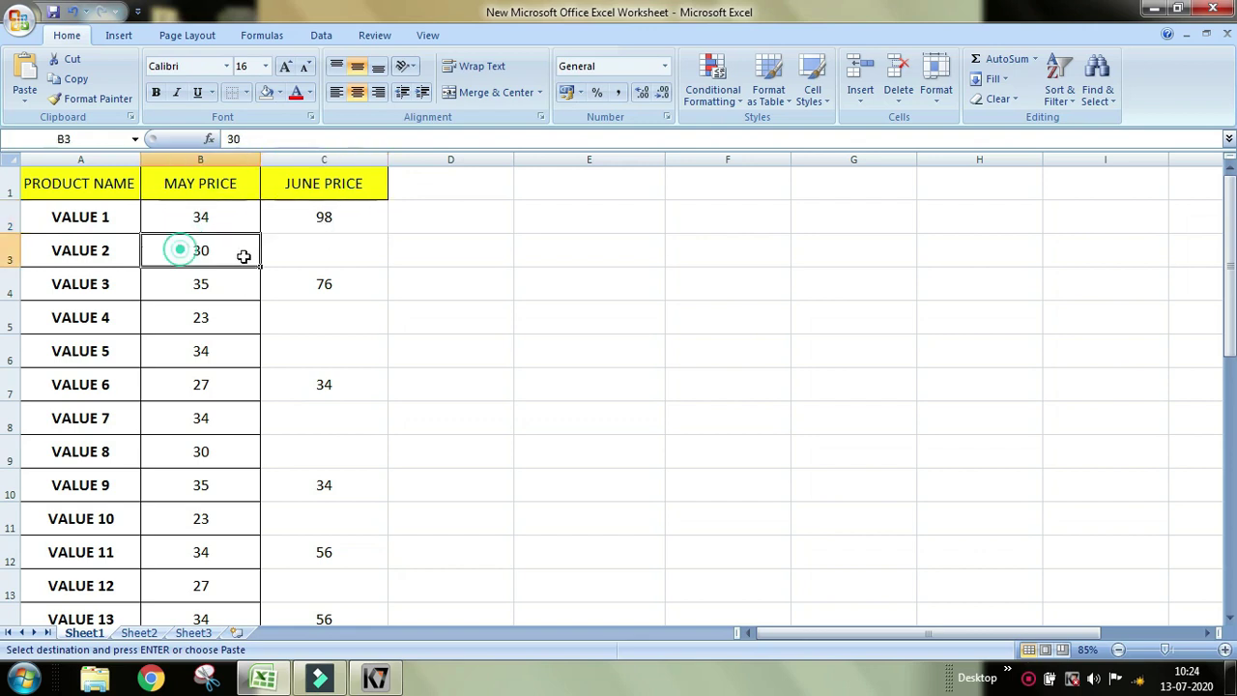
drag(195, 287, 324, 285)
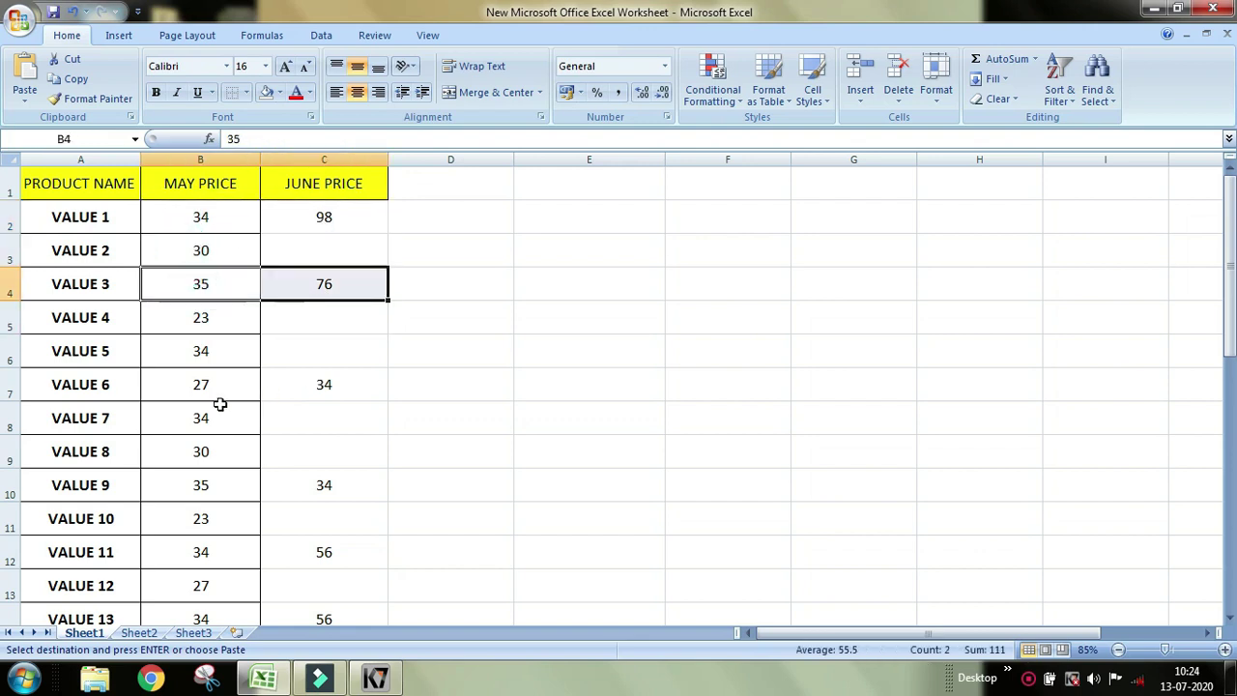
drag(142, 389, 290, 390)
drag(303, 314, 305, 345)
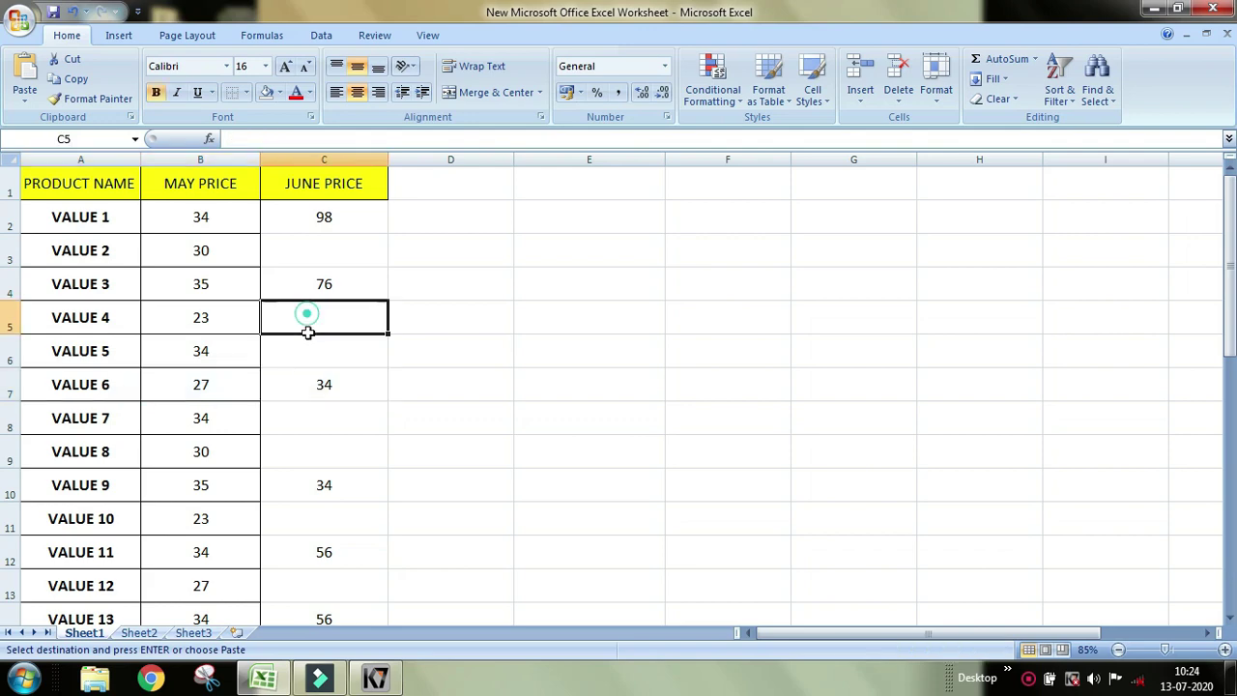
click(330, 307)
click(596, 351)
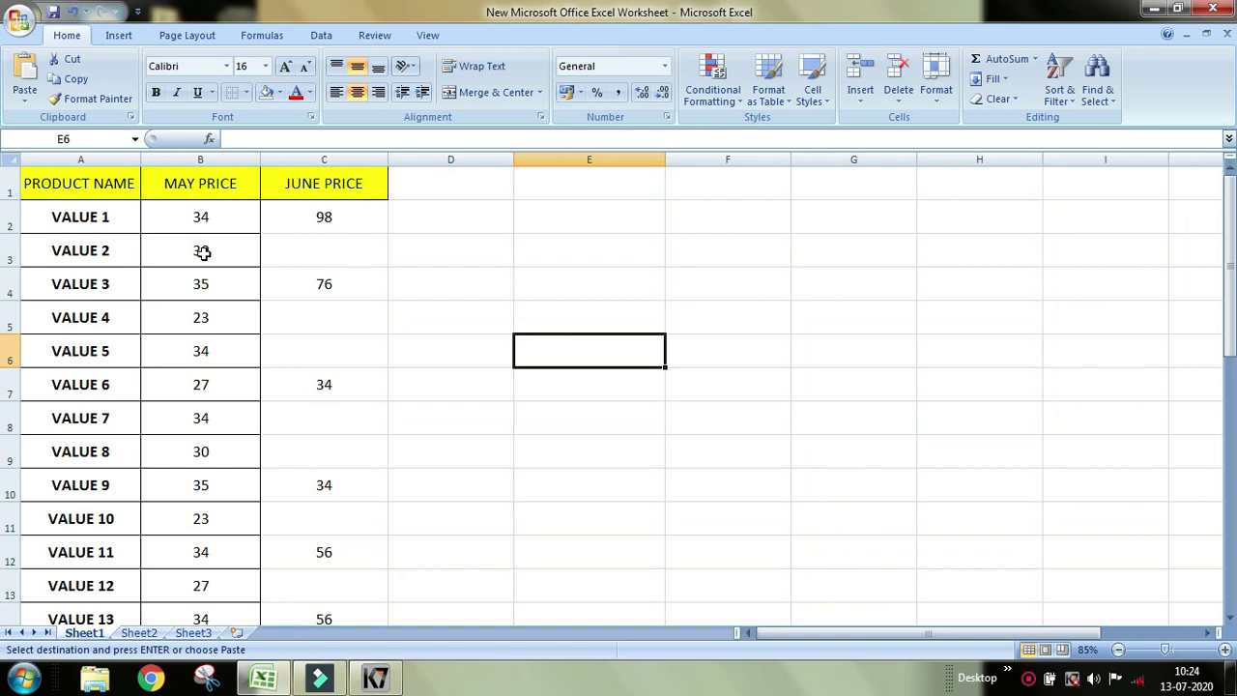
drag(200, 512, 221, 594)
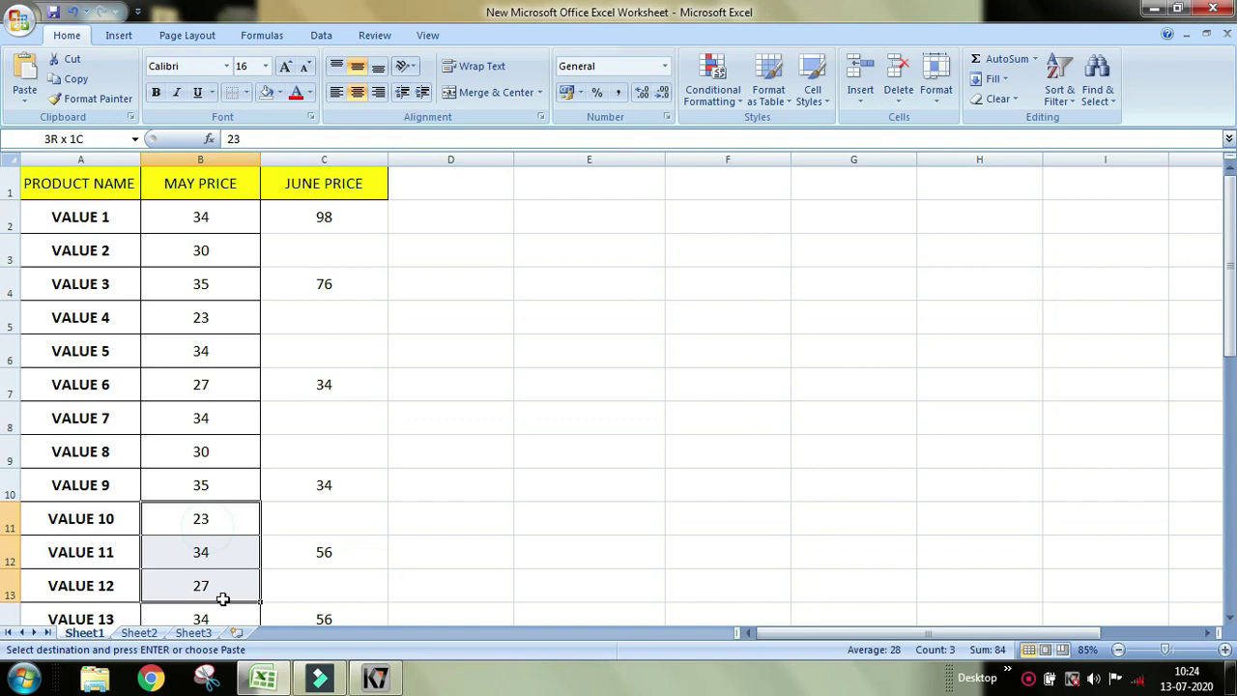
click(451, 458)
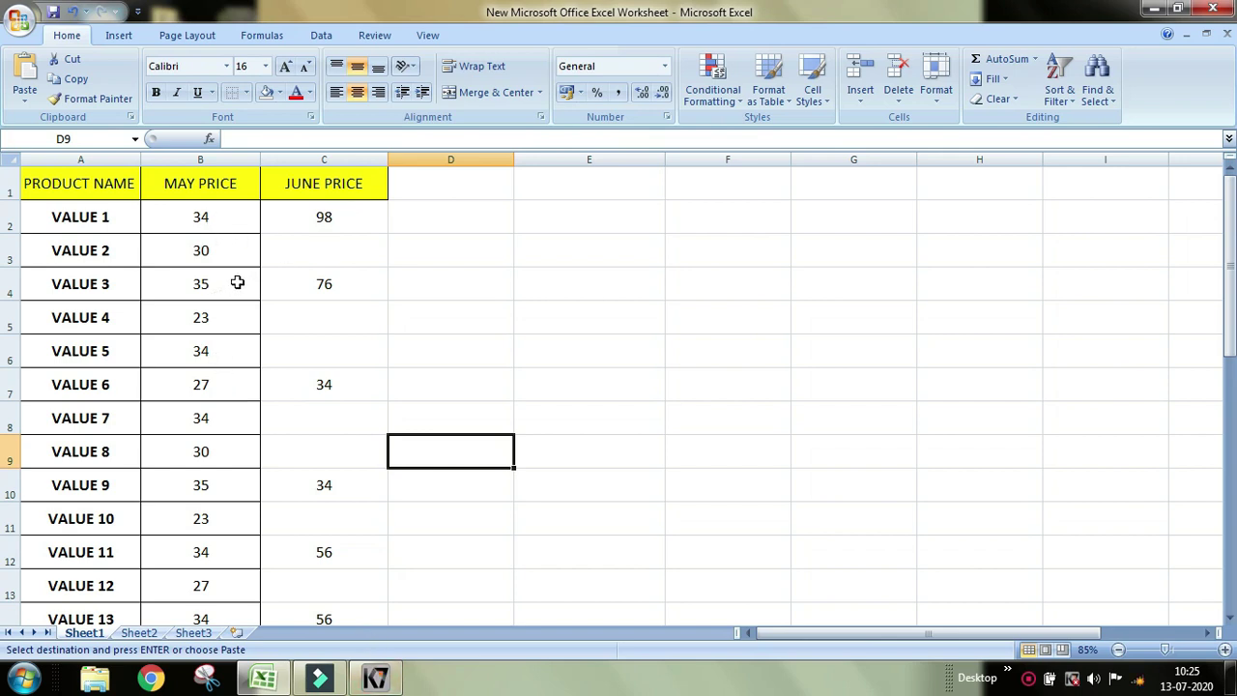
scroll(324, 420, down, 10)
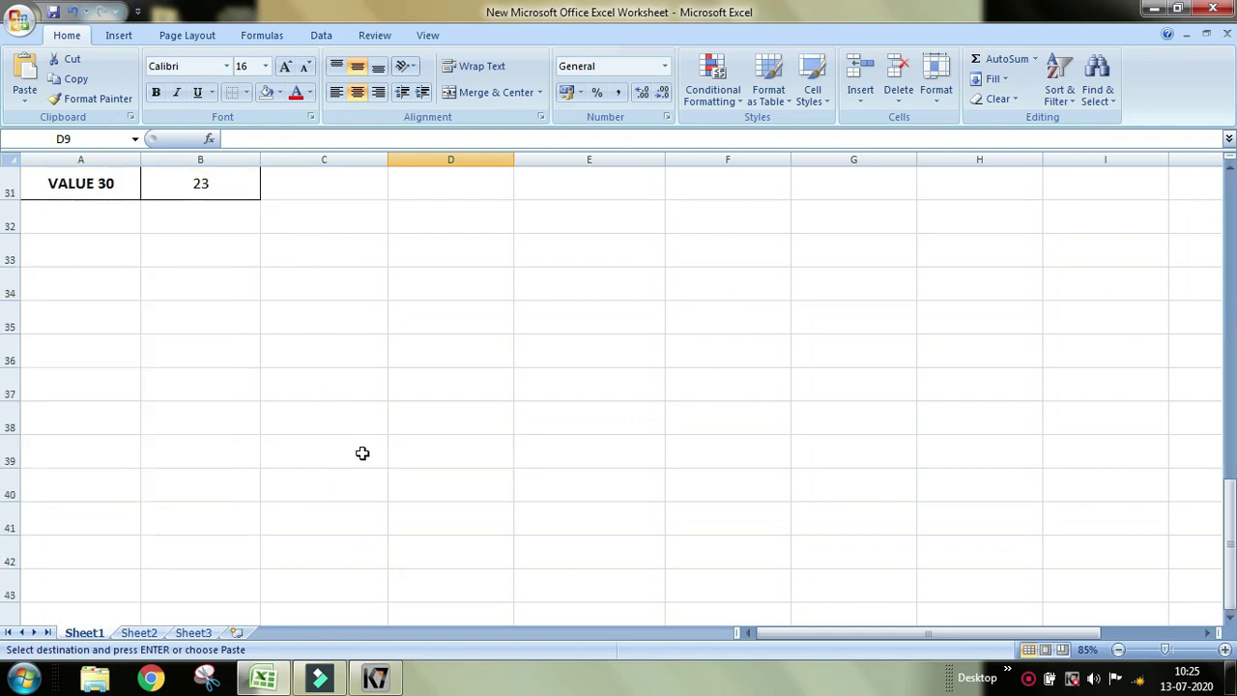
scroll(362, 453, down, 1)
scroll(358, 473, up, 3)
scroll(359, 473, up, 4)
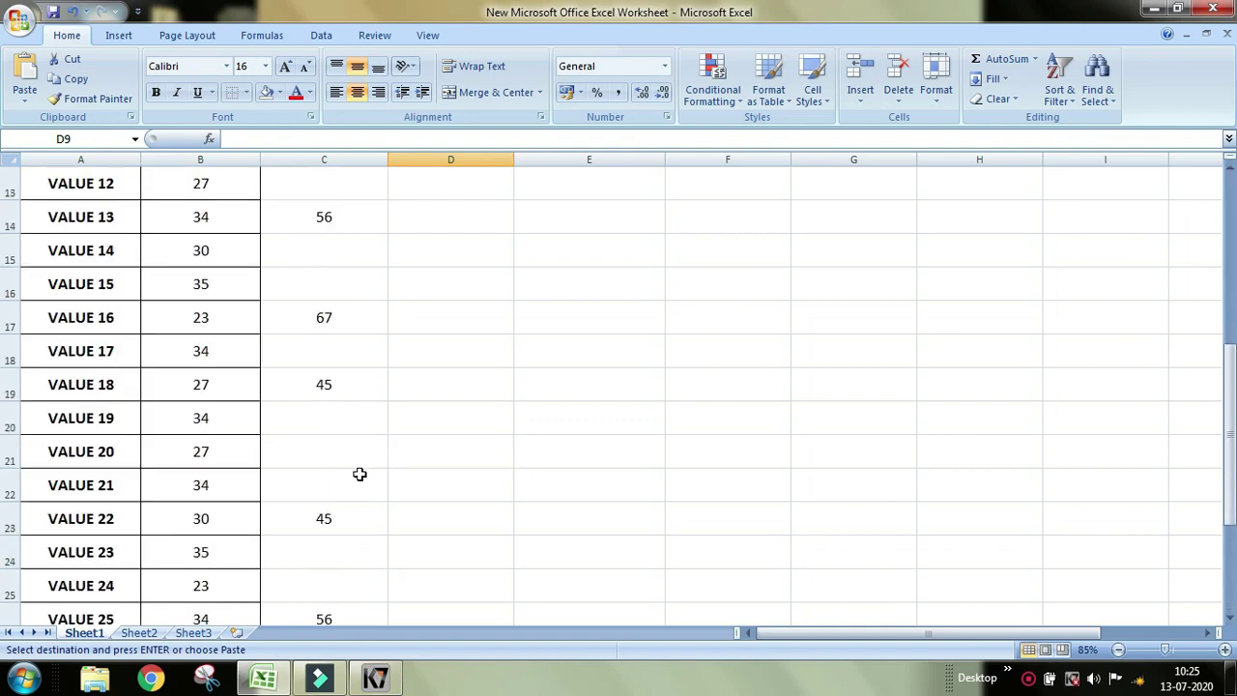
scroll(360, 473, up, 4)
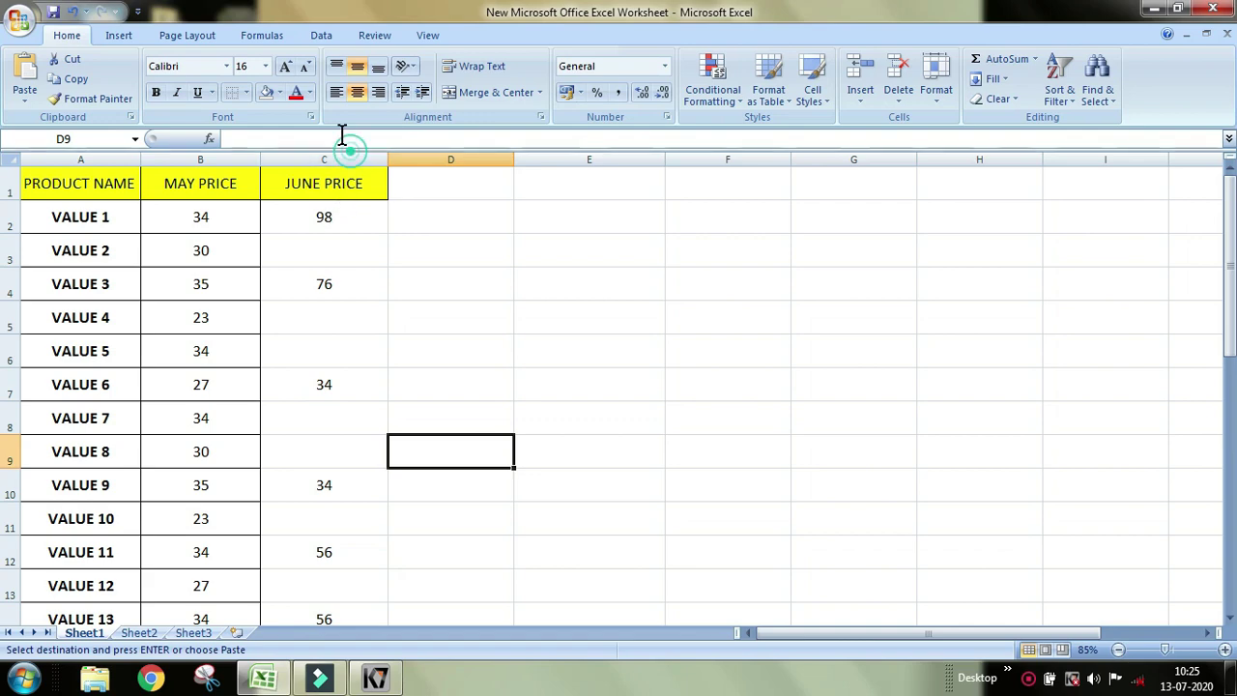
Step: Give the JUNE PRICE column C a red font colour
click(296, 93)
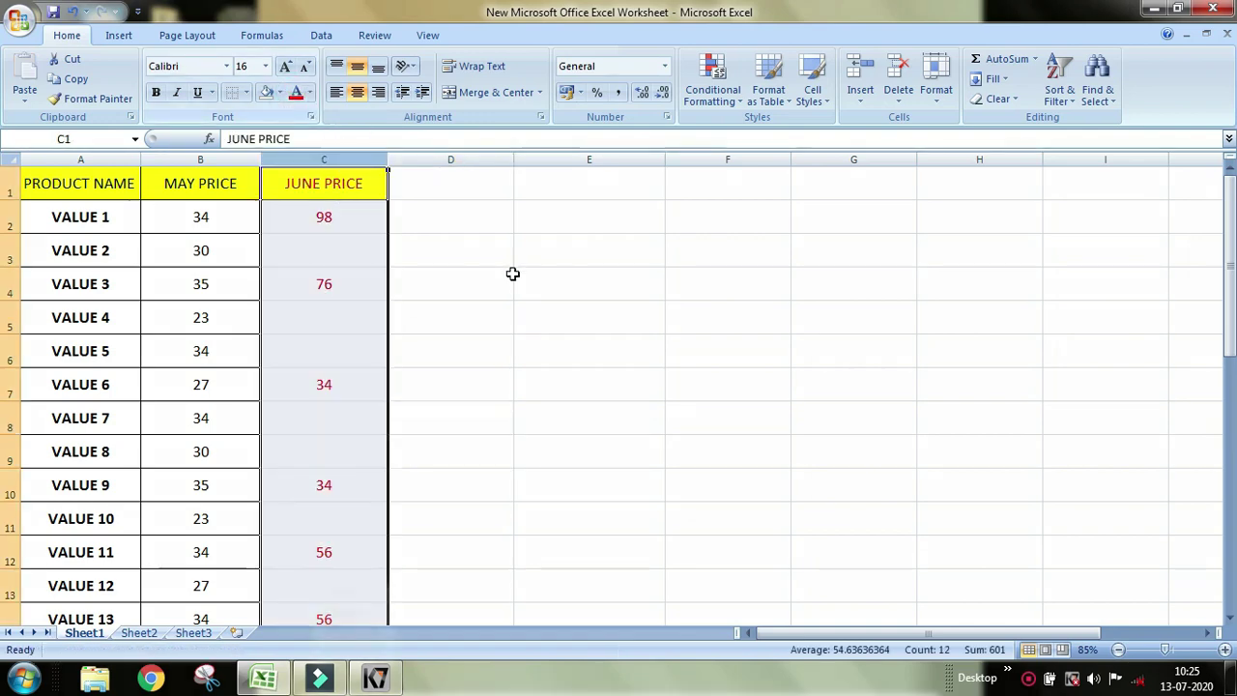
click(483, 283)
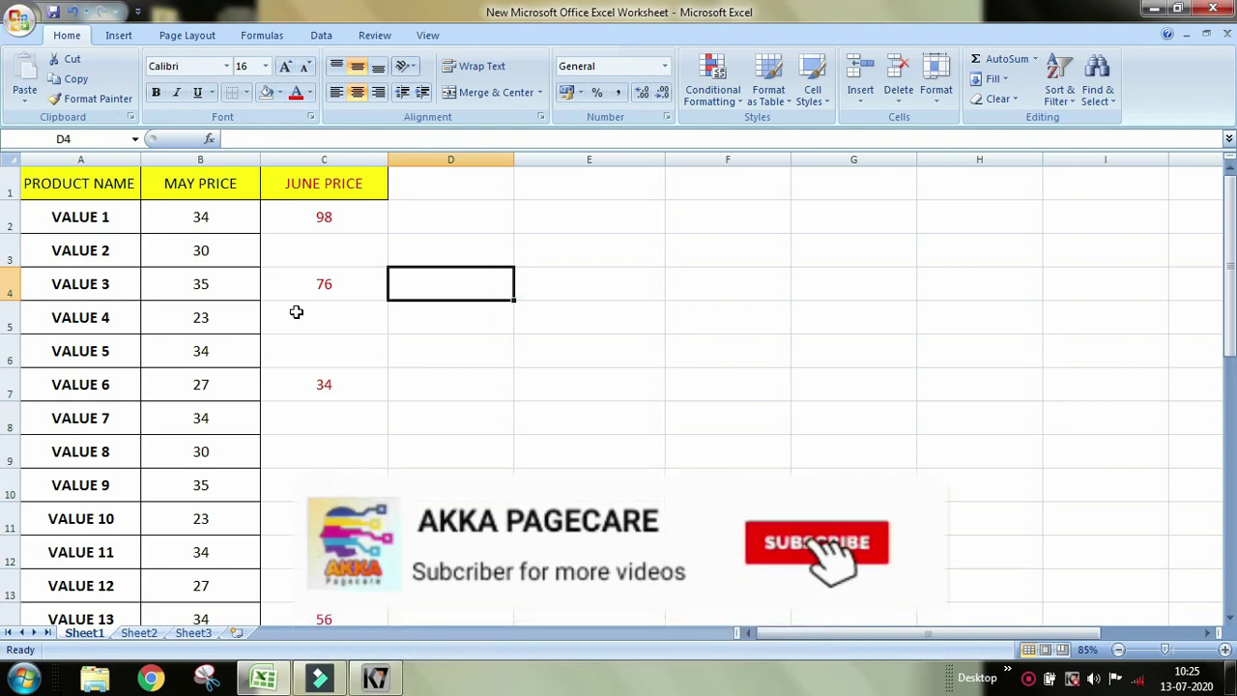
click(573, 452)
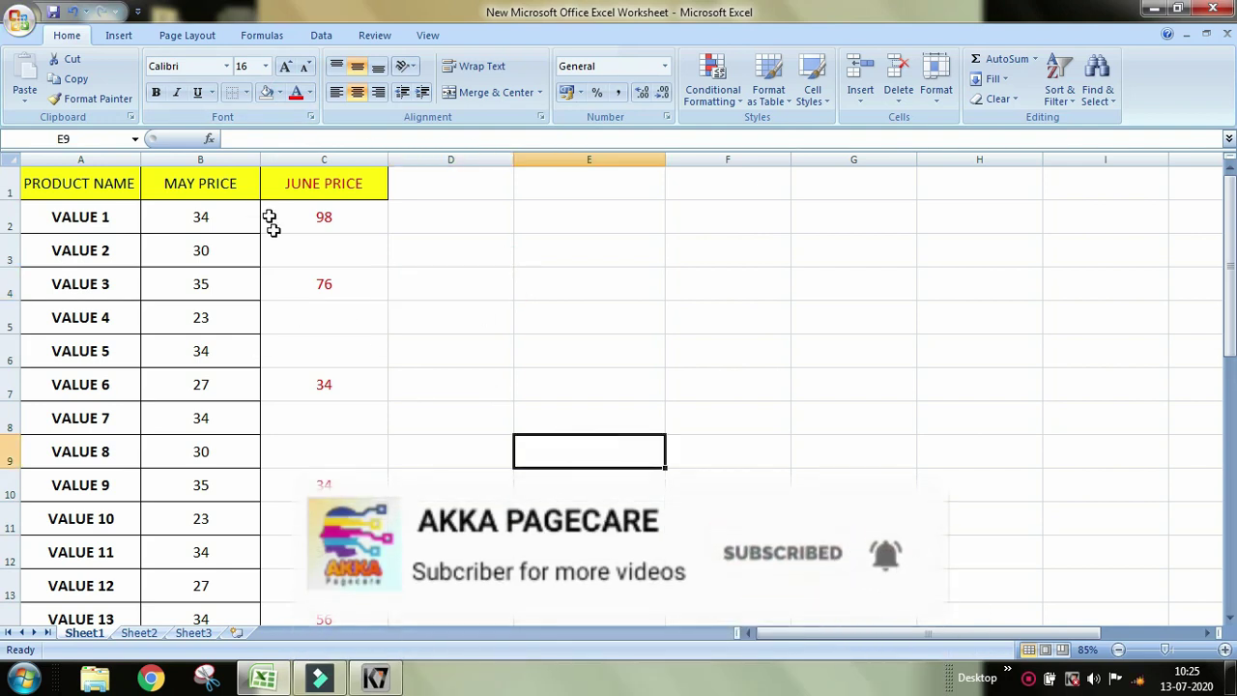
Step: Copy the June prices C2:C31 and pick B2 as the paste start
mouse_move(345, 215)
mouse_down()
mouse_move(344, 587)
mouse_move(357, 563)
mouse_up()
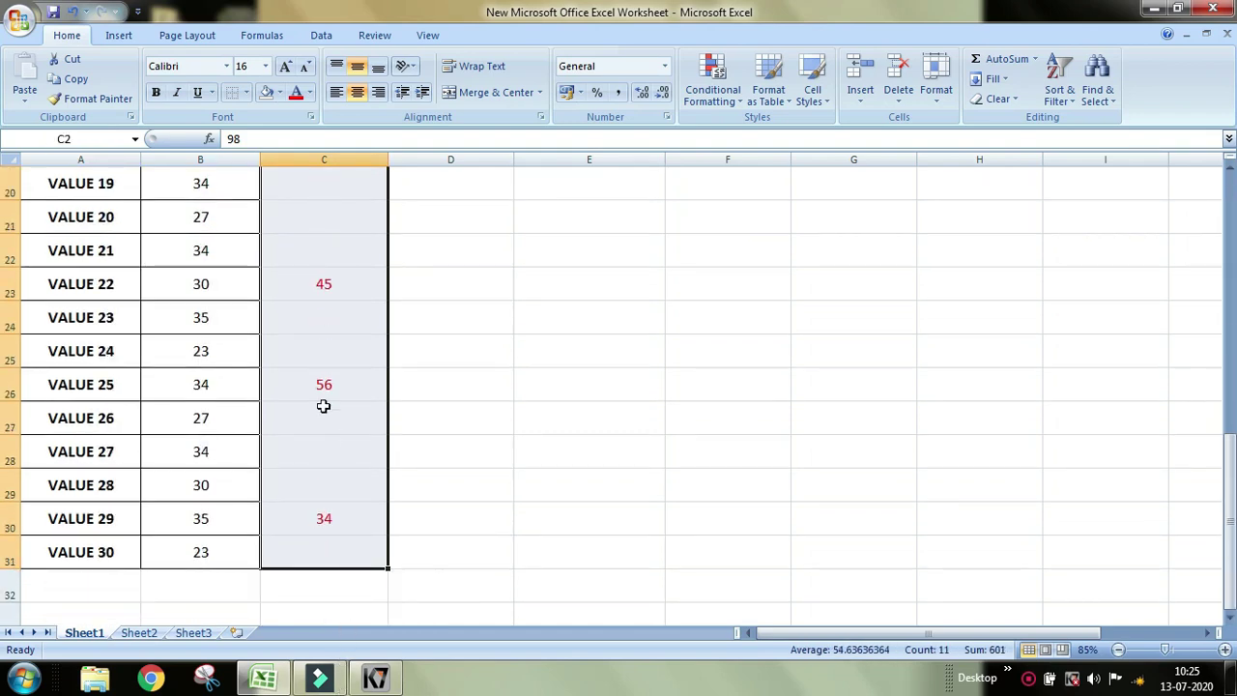
right_click(327, 398)
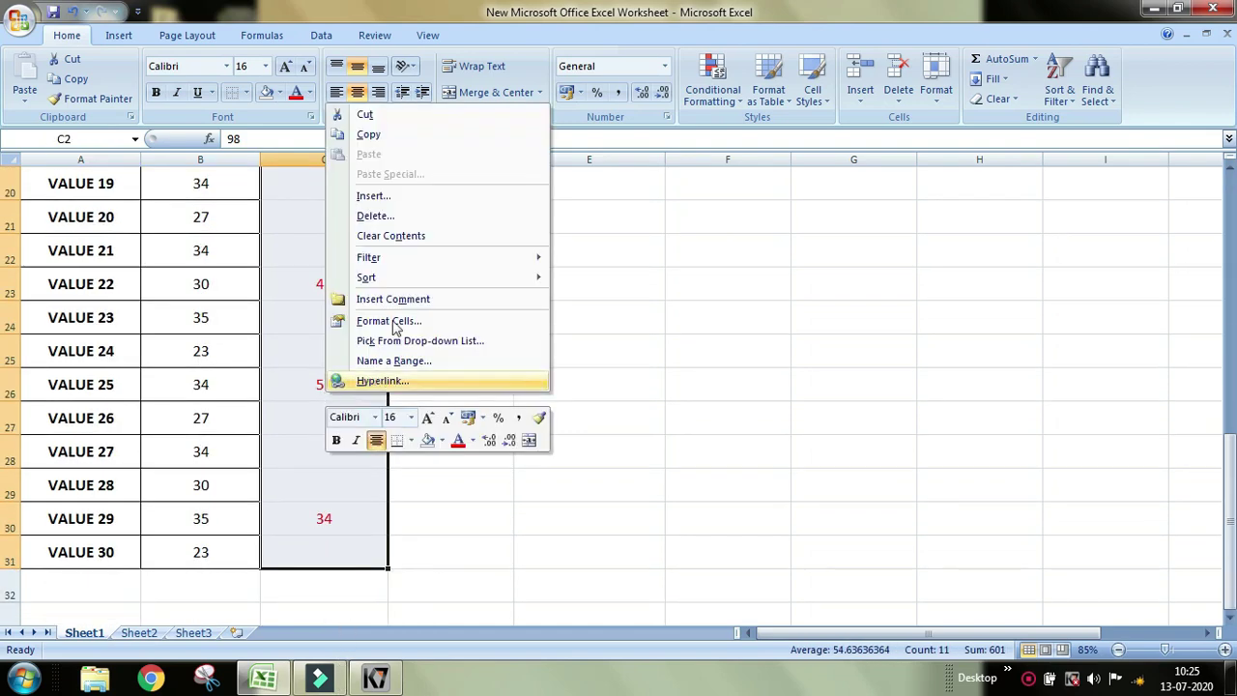
click(370, 135)
scroll(348, 442, up, 6)
click(219, 219)
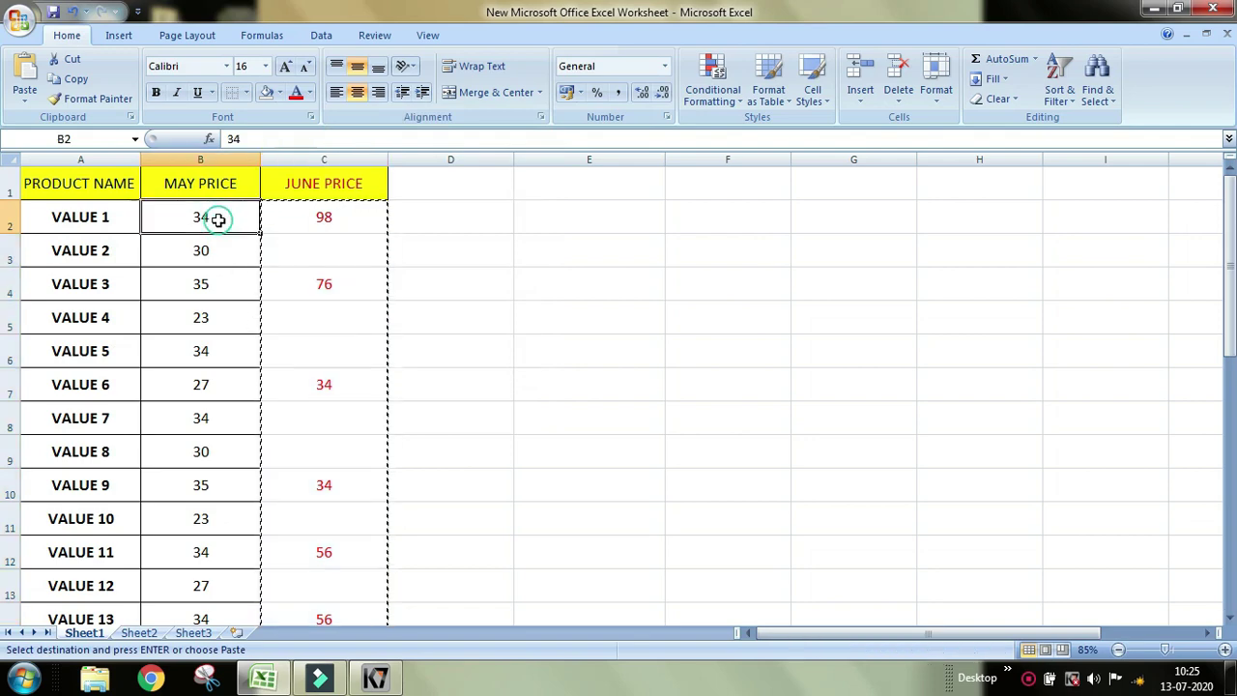
click(199, 217)
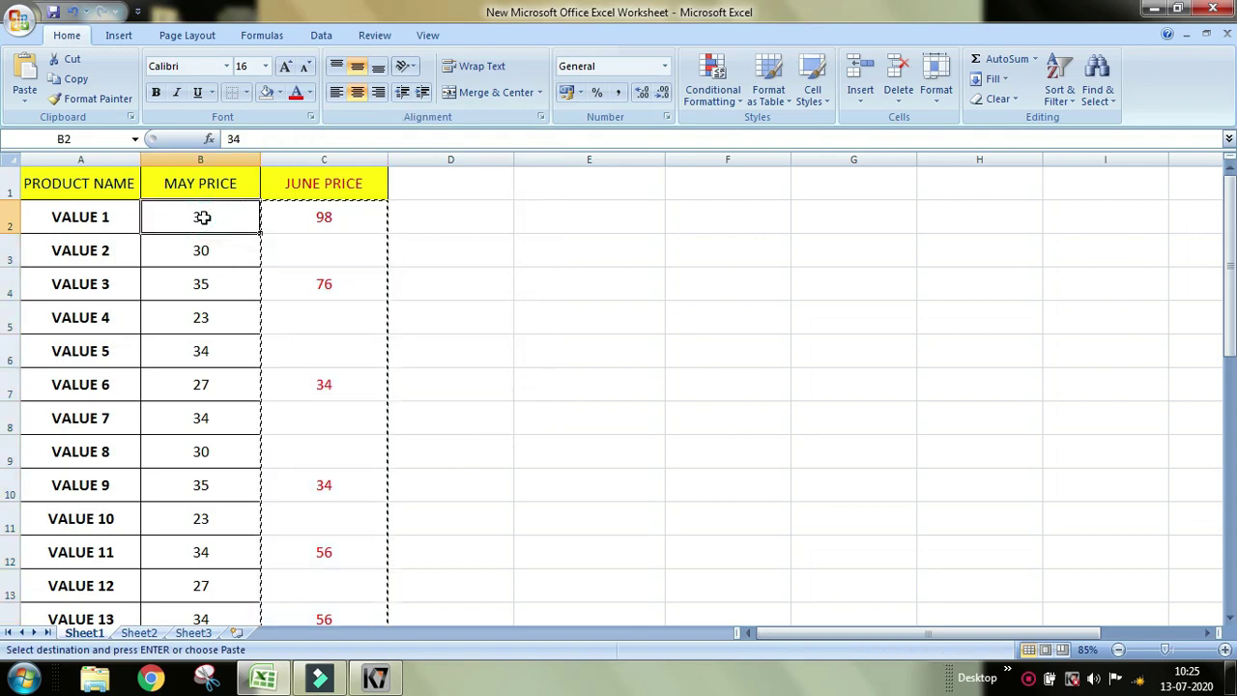
Step: Paste Special the June prices at B2 with Skip blanks ticked
right_click(206, 220)
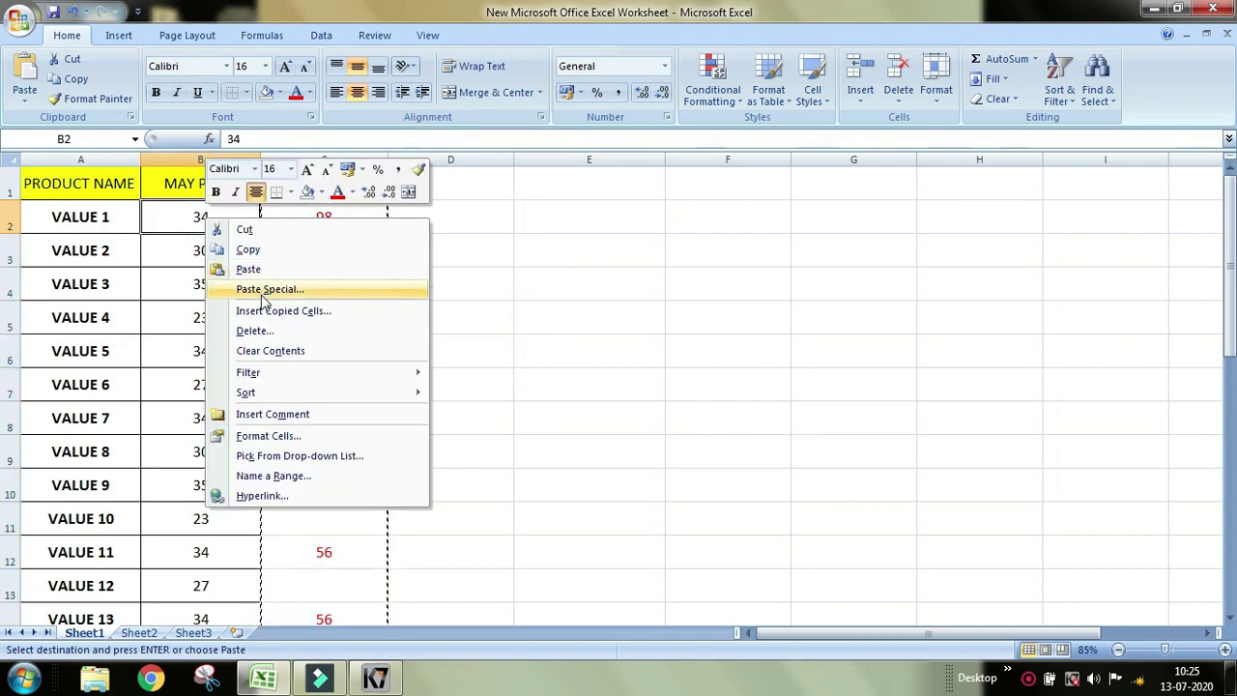
click(262, 295)
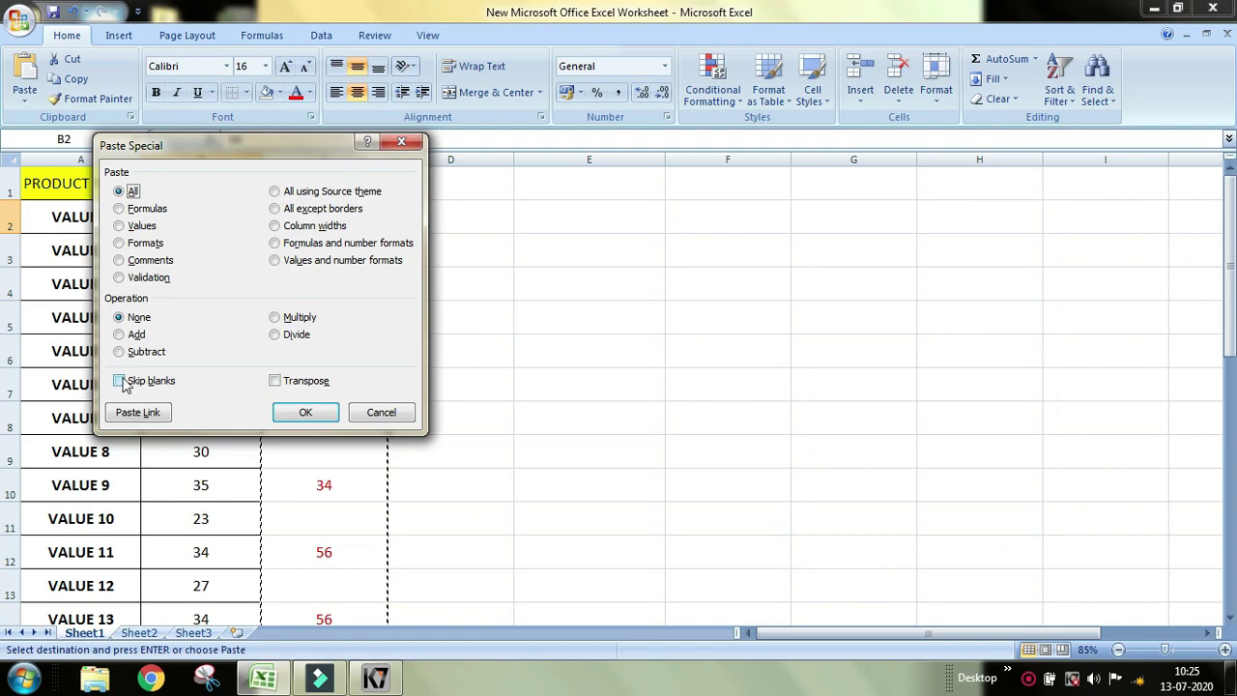
click(119, 382)
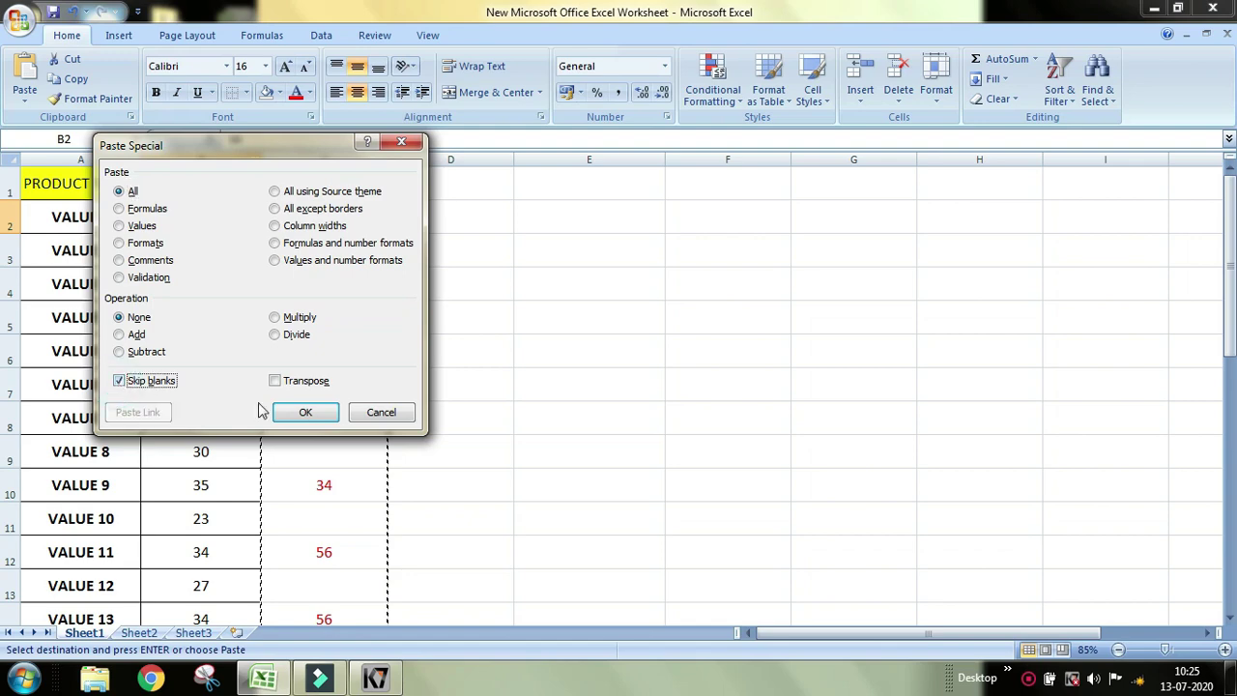
click(319, 410)
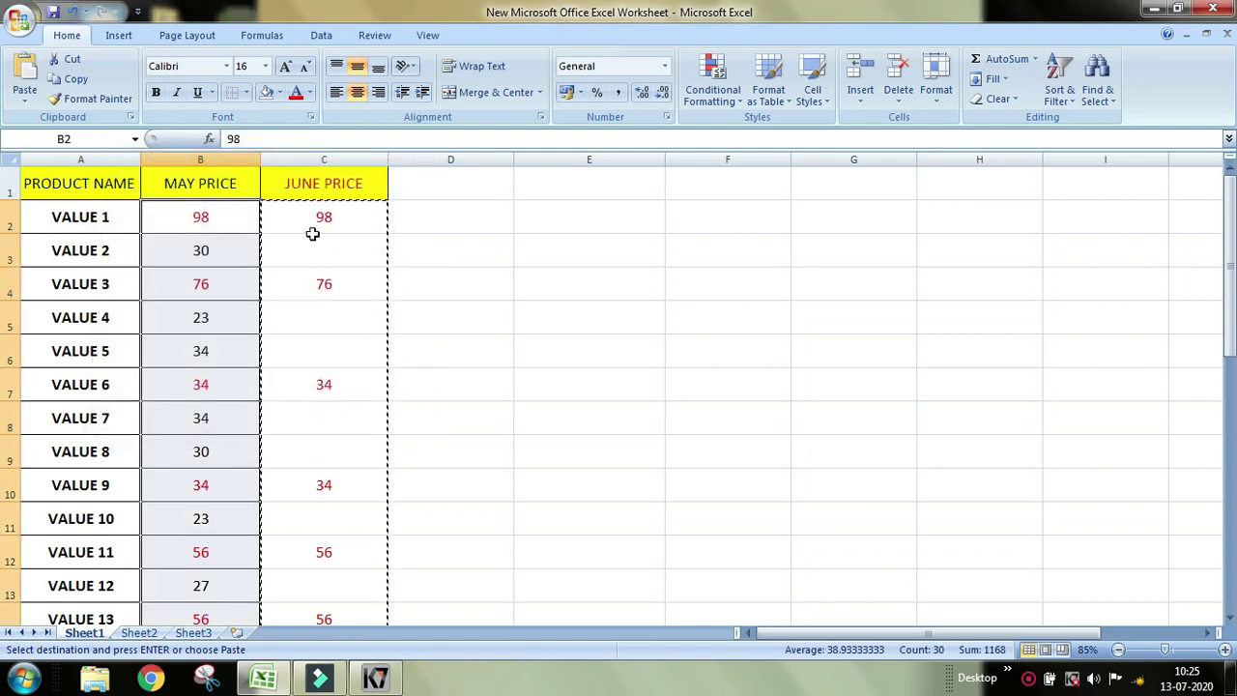
click(542, 287)
click(334, 215)
click(336, 292)
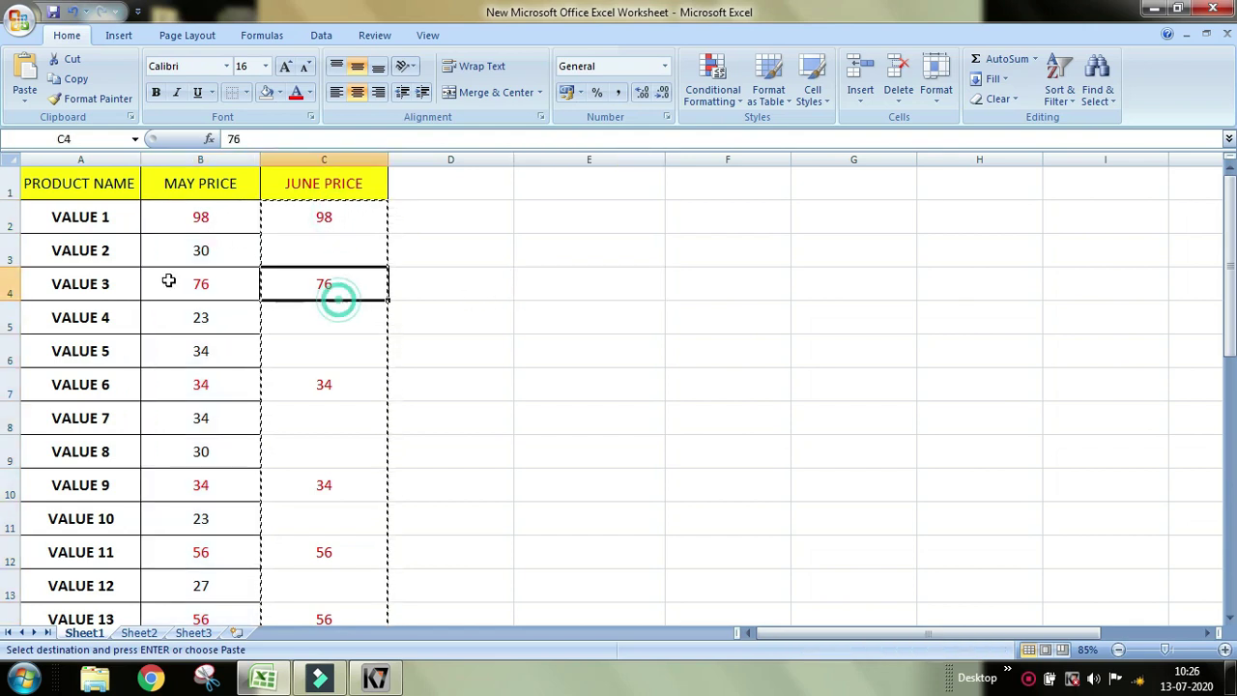
click(180, 281)
click(332, 384)
click(228, 405)
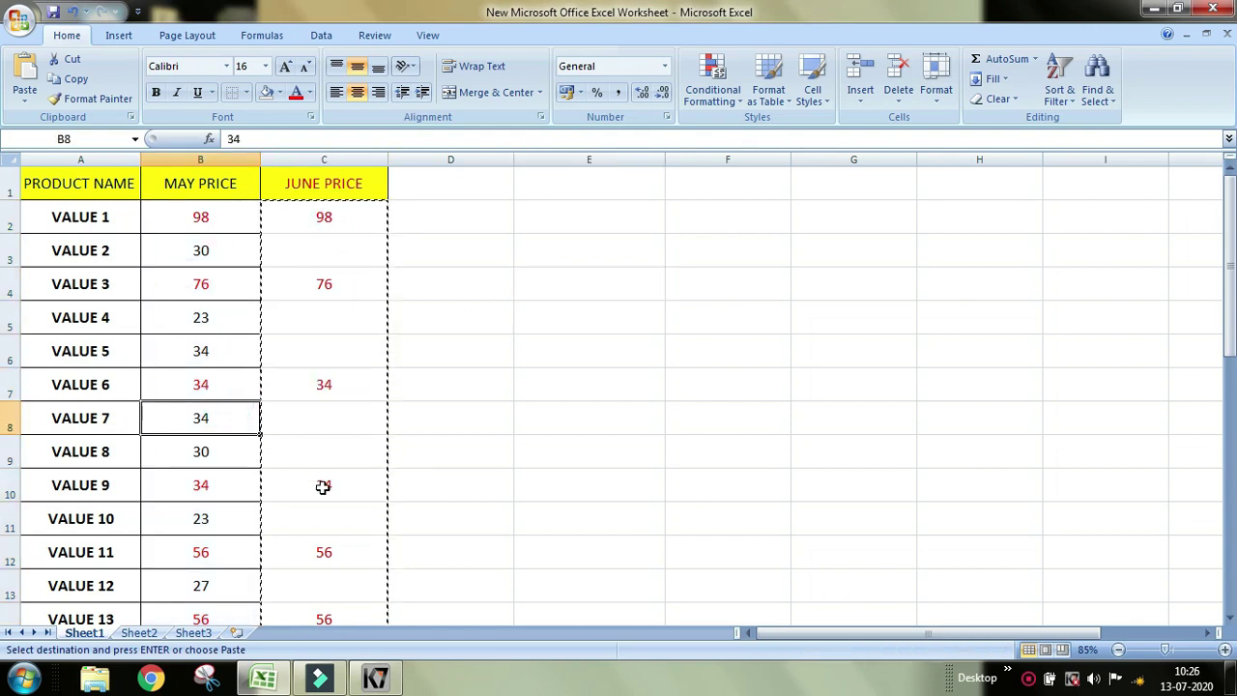
click(326, 485)
click(236, 484)
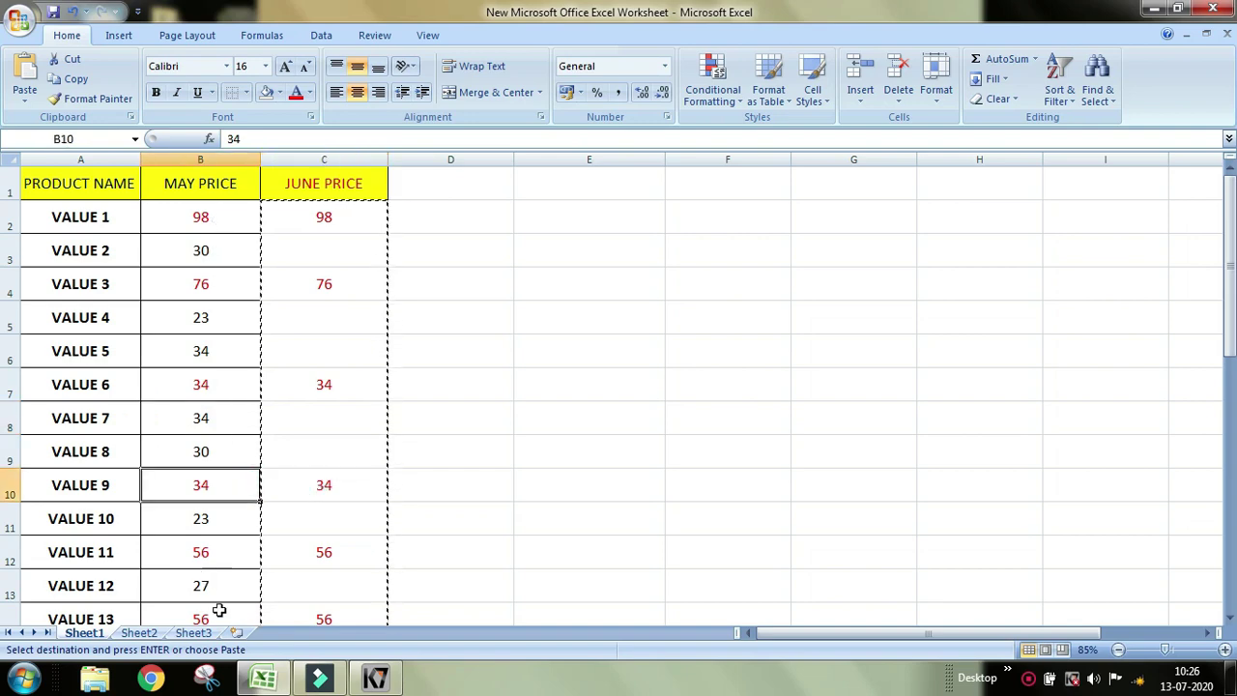
scroll(221, 608, down, 4)
scroll(220, 590, down, 5)
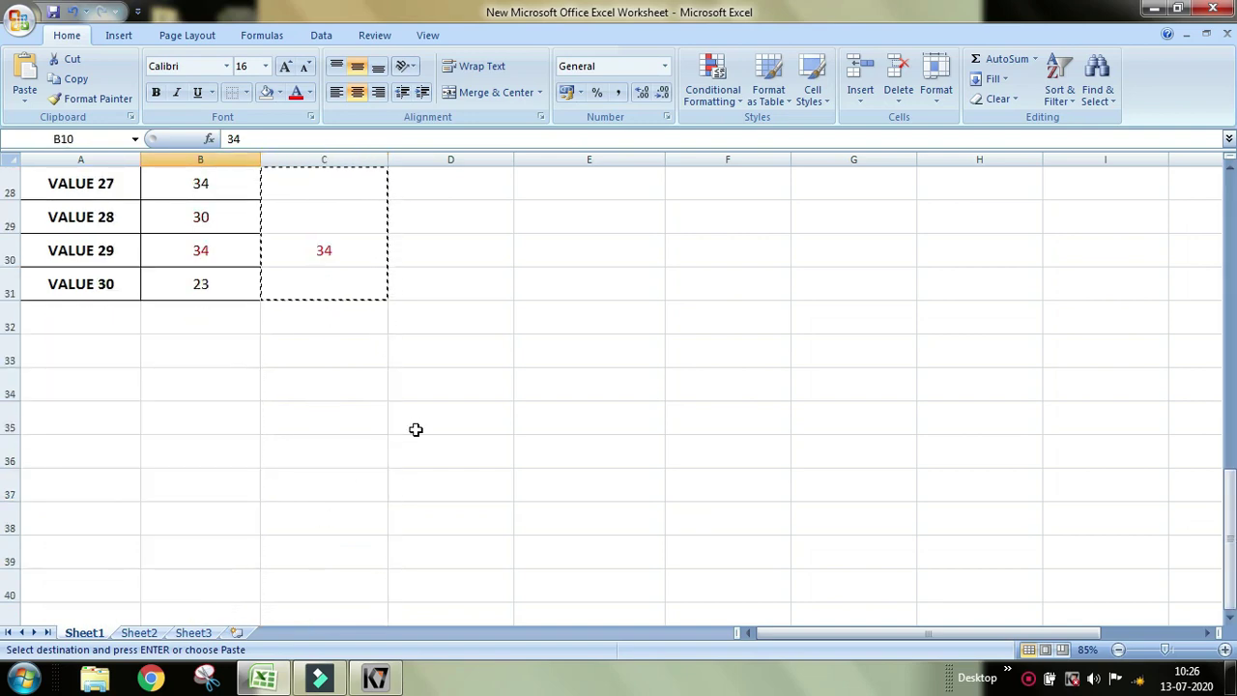
scroll(403, 472, up, 6)
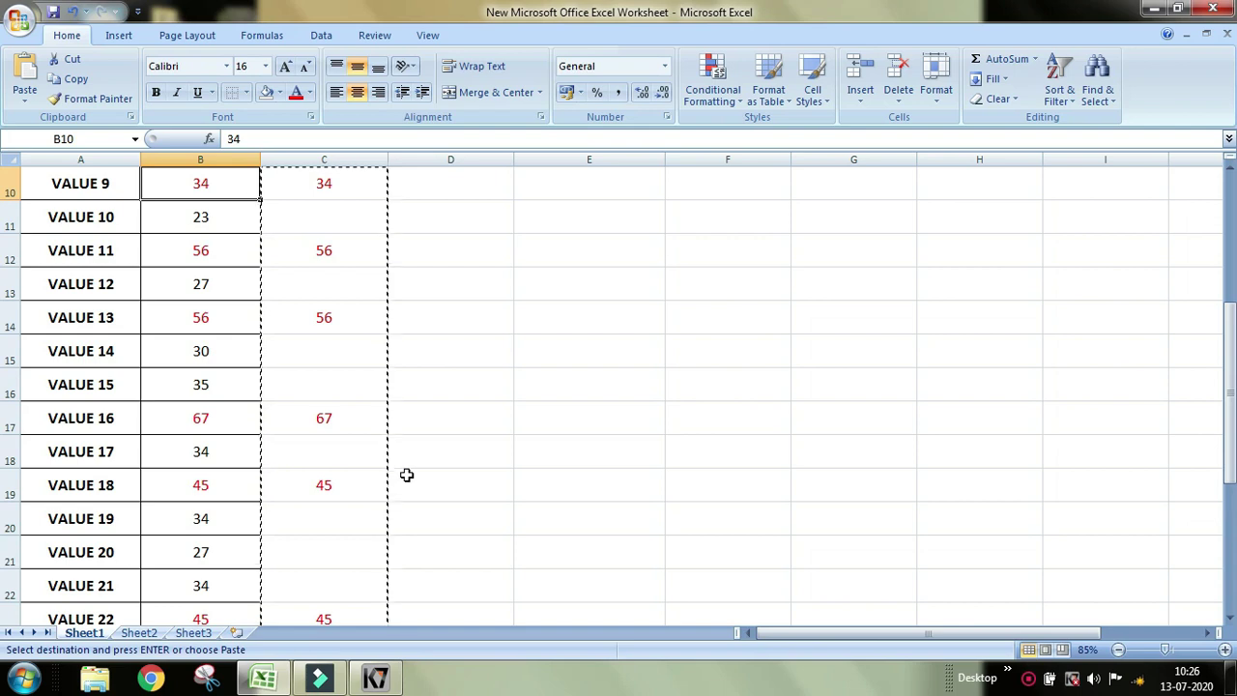
click(203, 217)
click(200, 281)
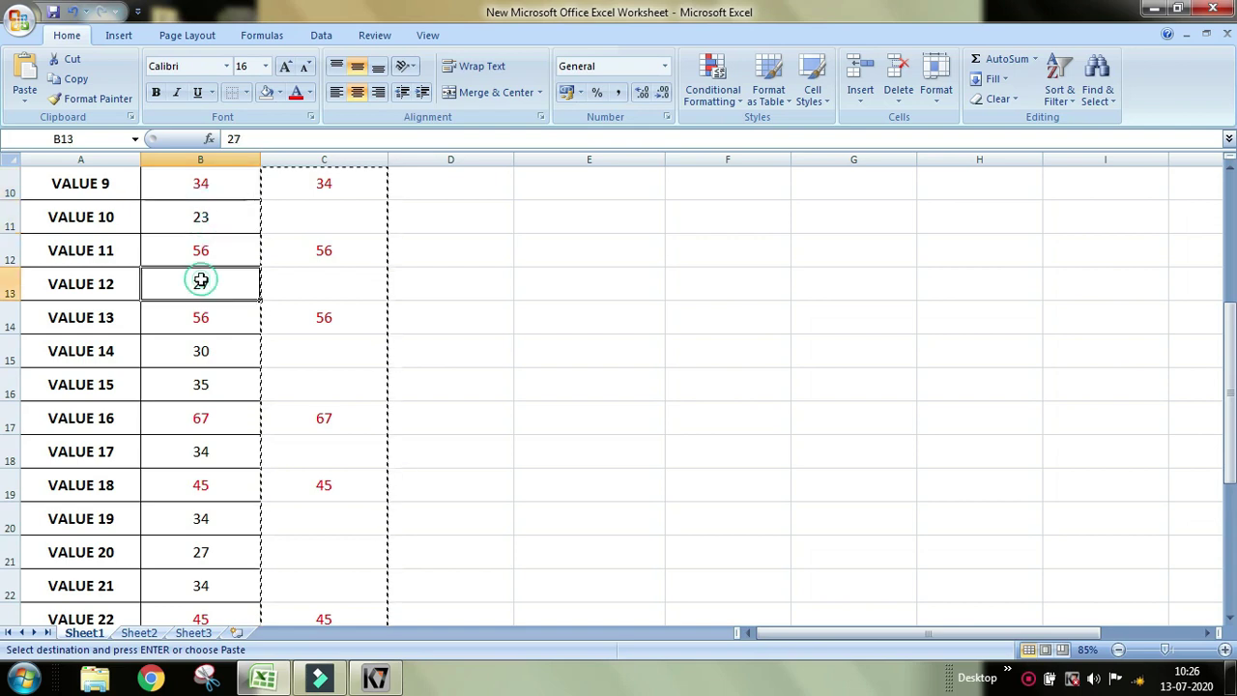
click(200, 350)
click(207, 385)
drag(200, 350, 208, 387)
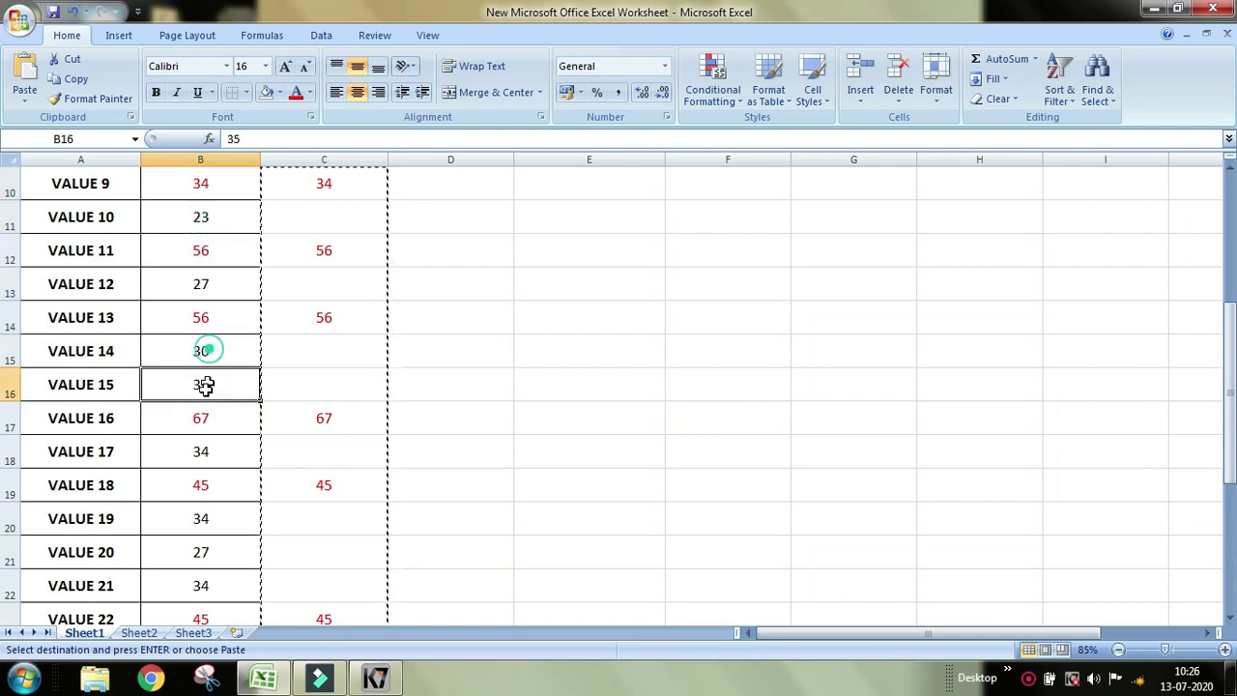
scroll(348, 241, up, 3)
drag(325, 216, 329, 485)
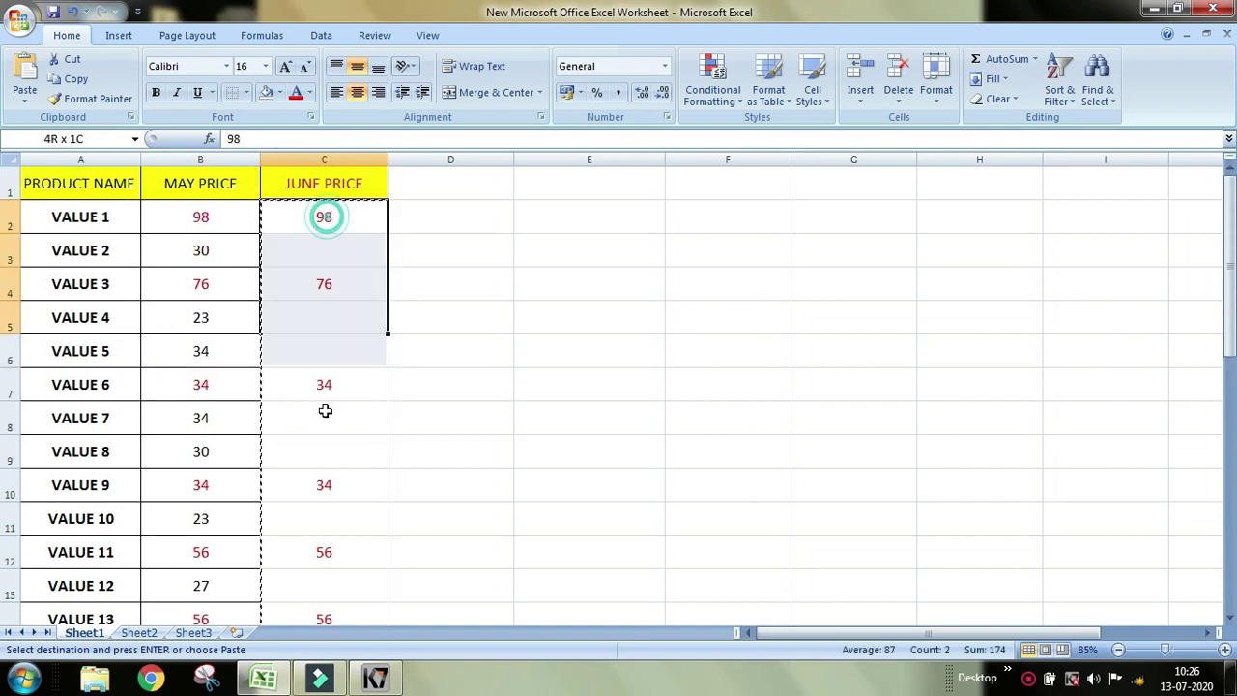
click(203, 219)
click(220, 292)
click(223, 383)
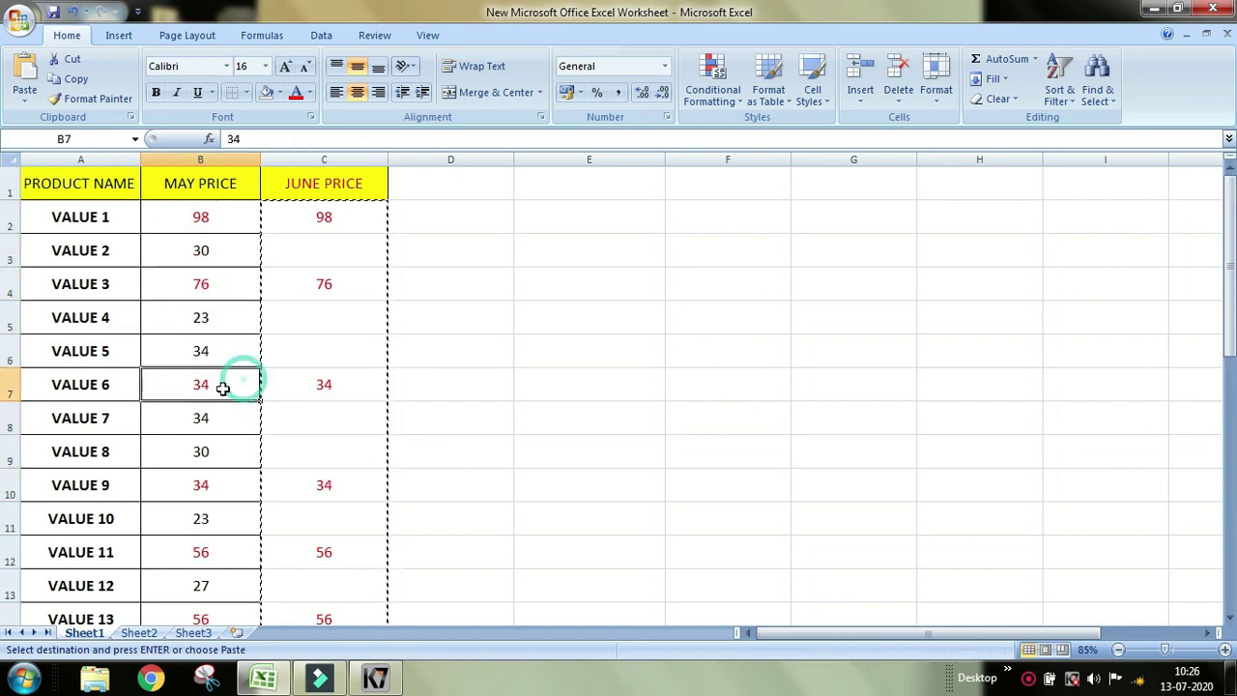
click(237, 489)
scroll(256, 531, down, 3)
click(335, 318)
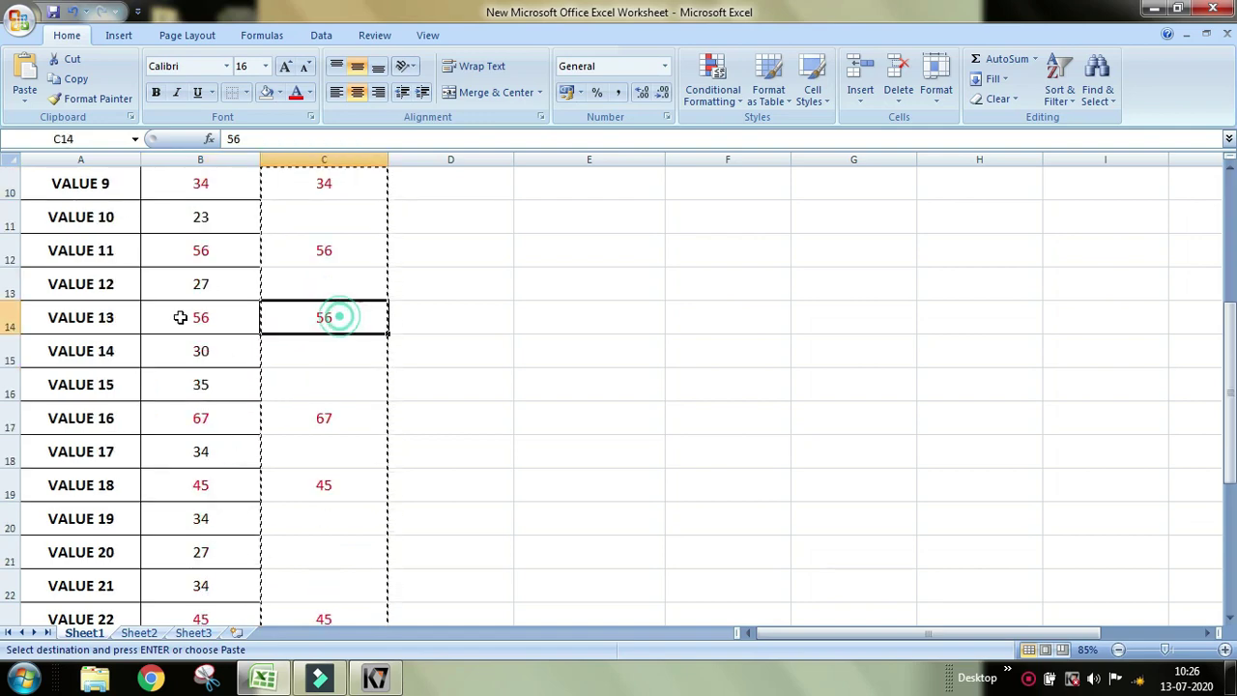
click(176, 318)
click(215, 421)
click(209, 493)
click(228, 616)
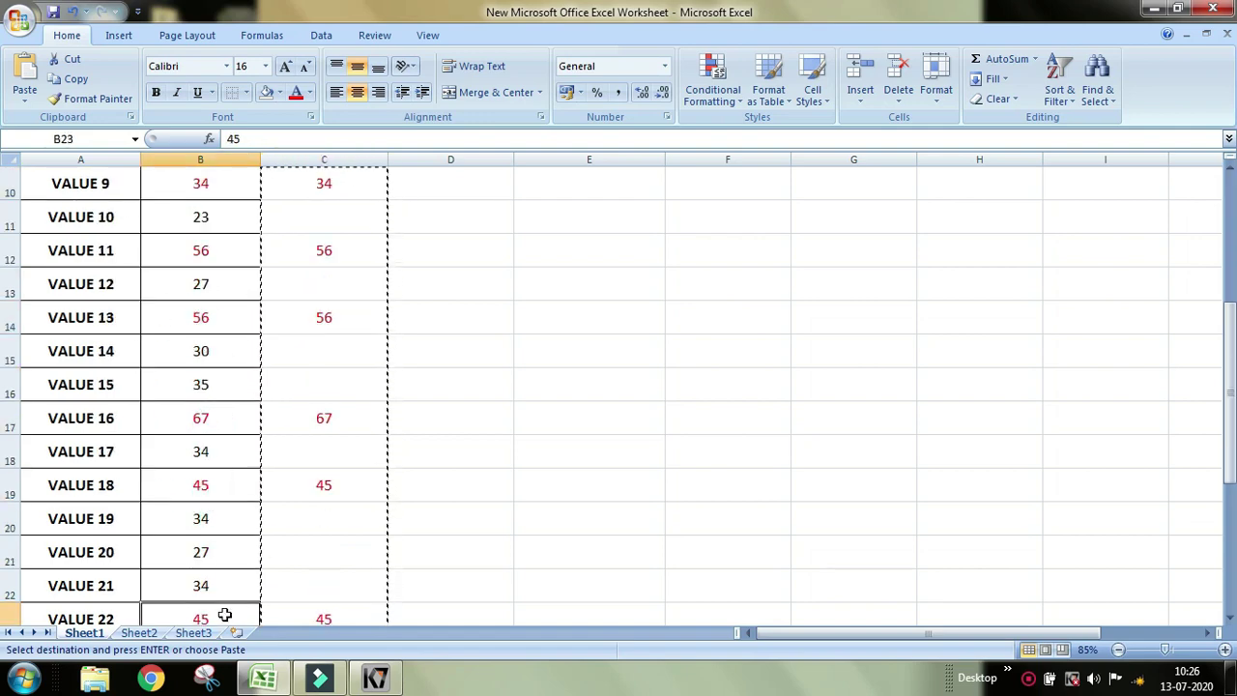
scroll(252, 542, down, 3)
click(207, 415)
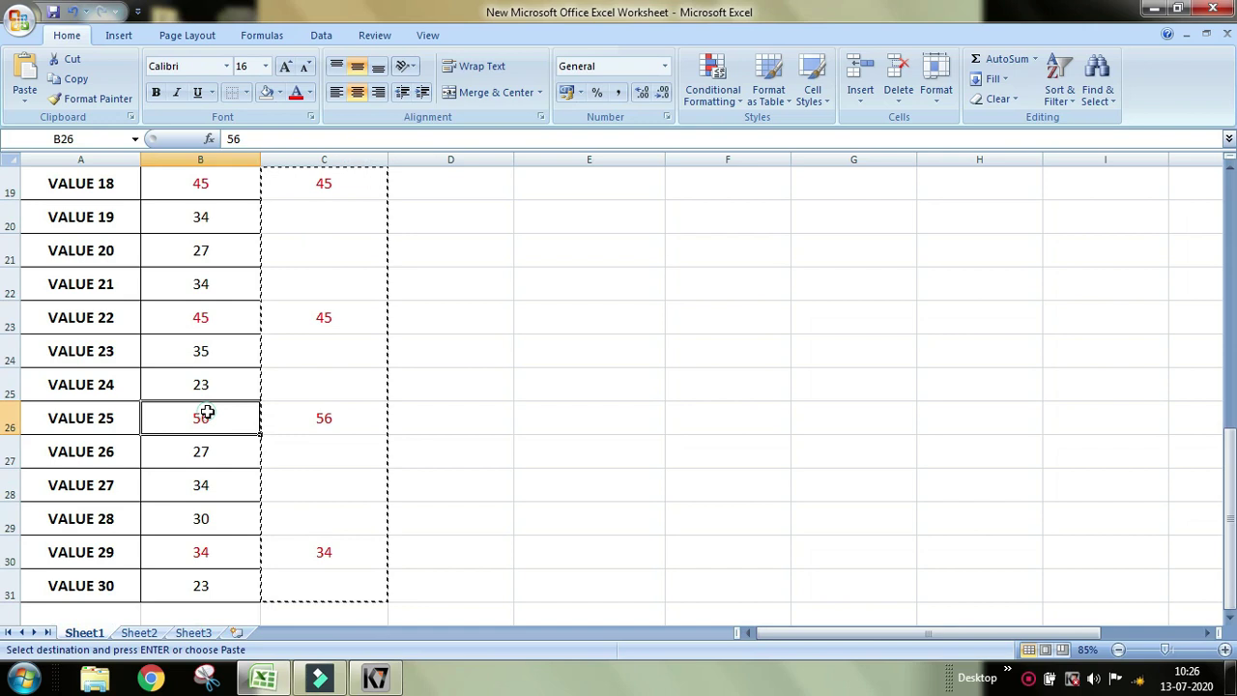
click(228, 580)
click(327, 559)
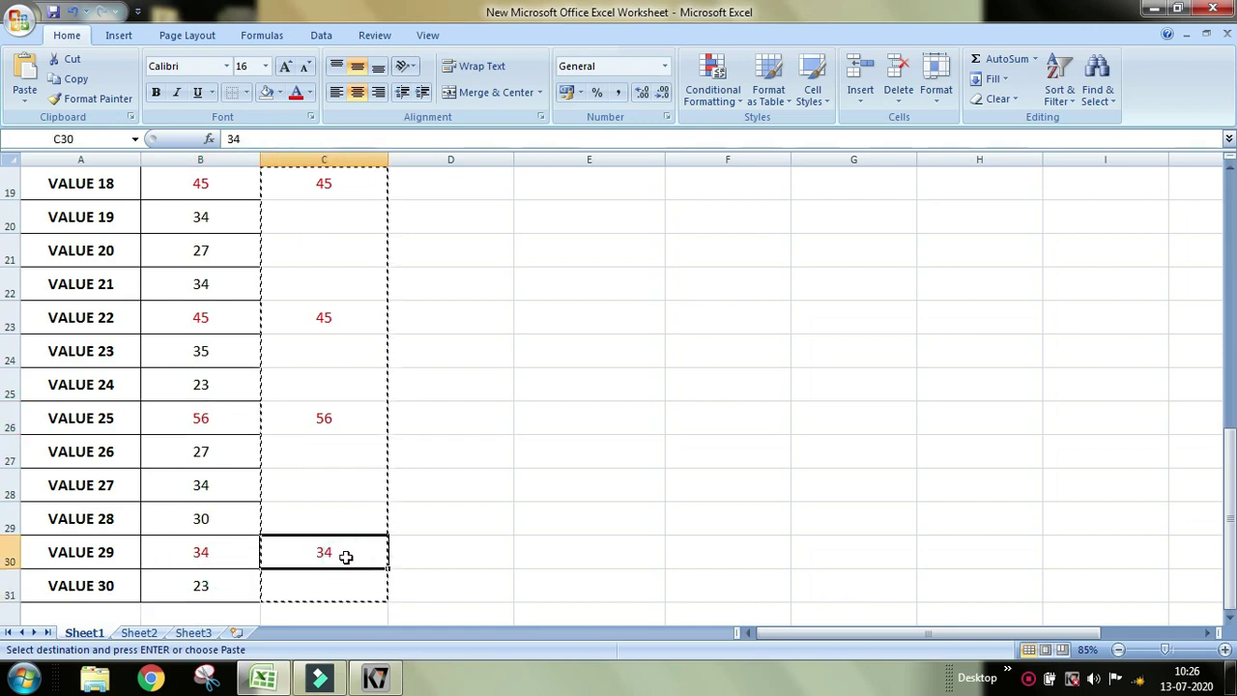